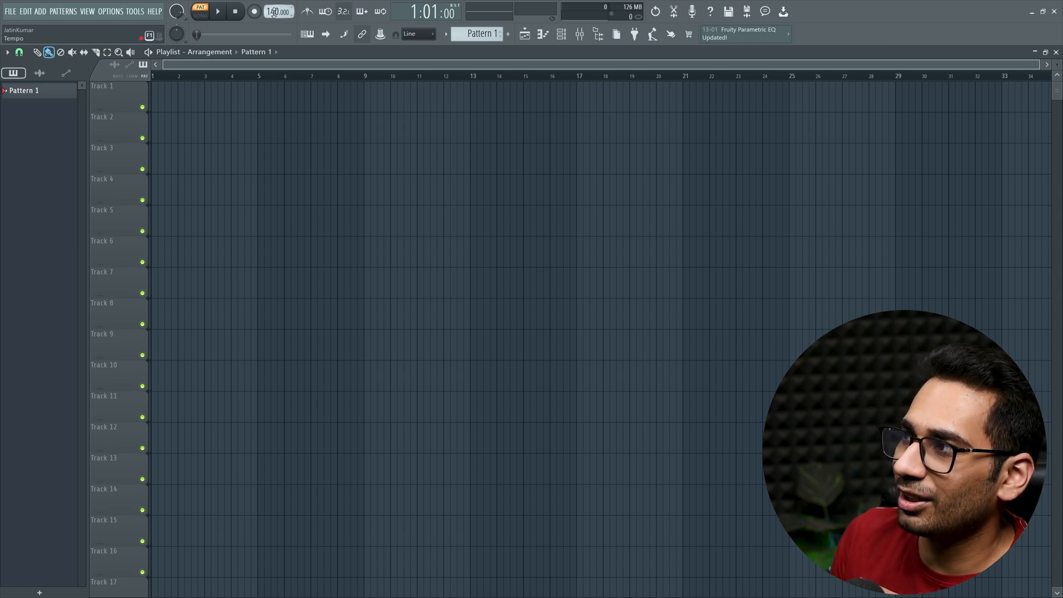
Set the project tempo to 145 BPM
{"action": "left_click_drag", "start_coordinate": [275, 12], "coordinate": [274, 12]}
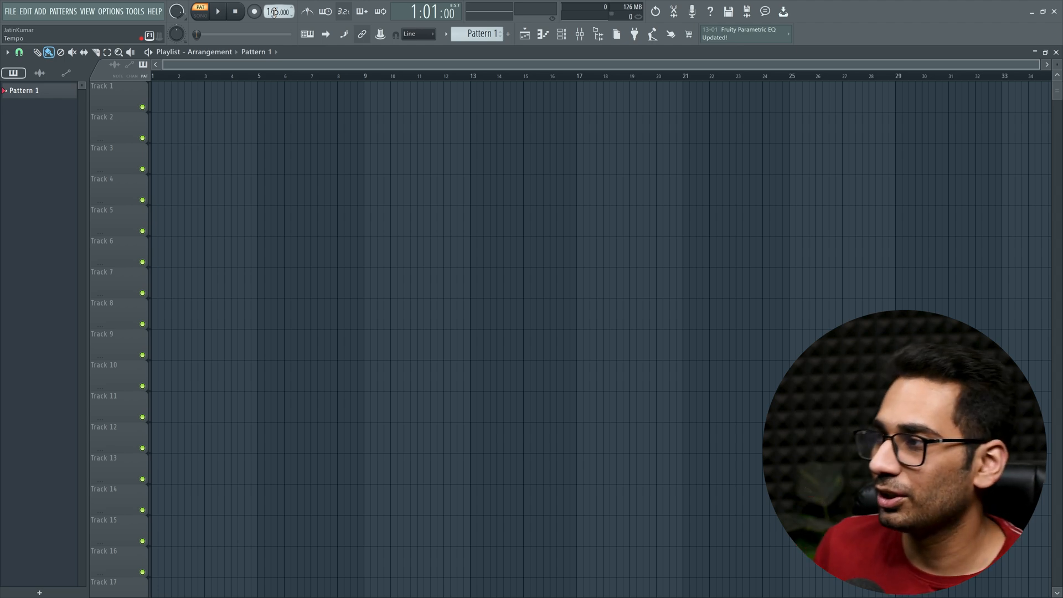
Look through the sample pack folders in the browser, including the contents of Cymatics, Ultrasonic and Sticky
{"action": "left_click", "coordinate": [607, 37]}
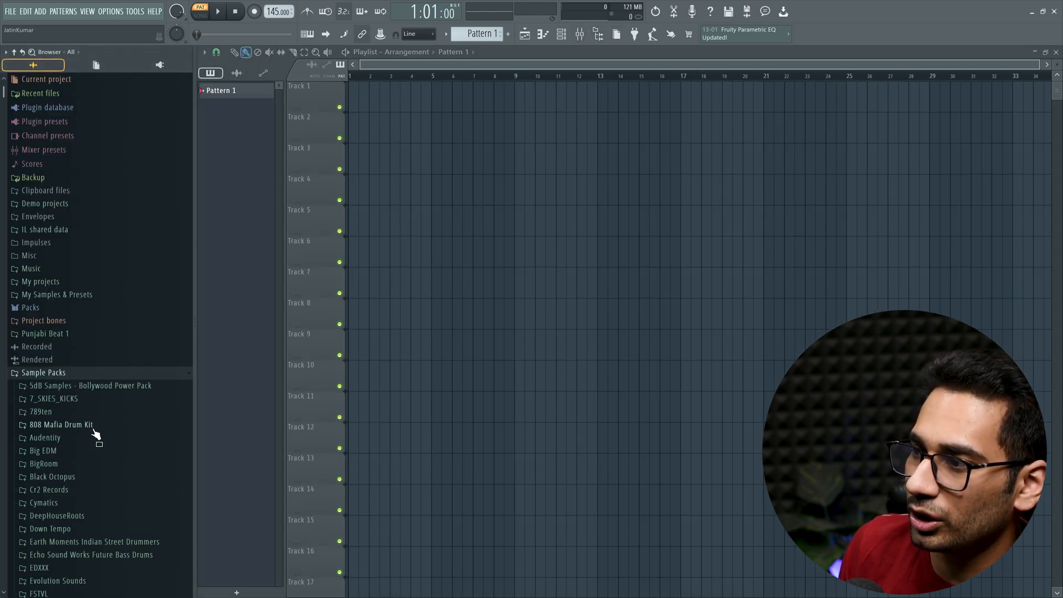
{"action": "scroll", "coordinate": [96, 433], "scroll_direction": "down", "scroll_amount": 4}
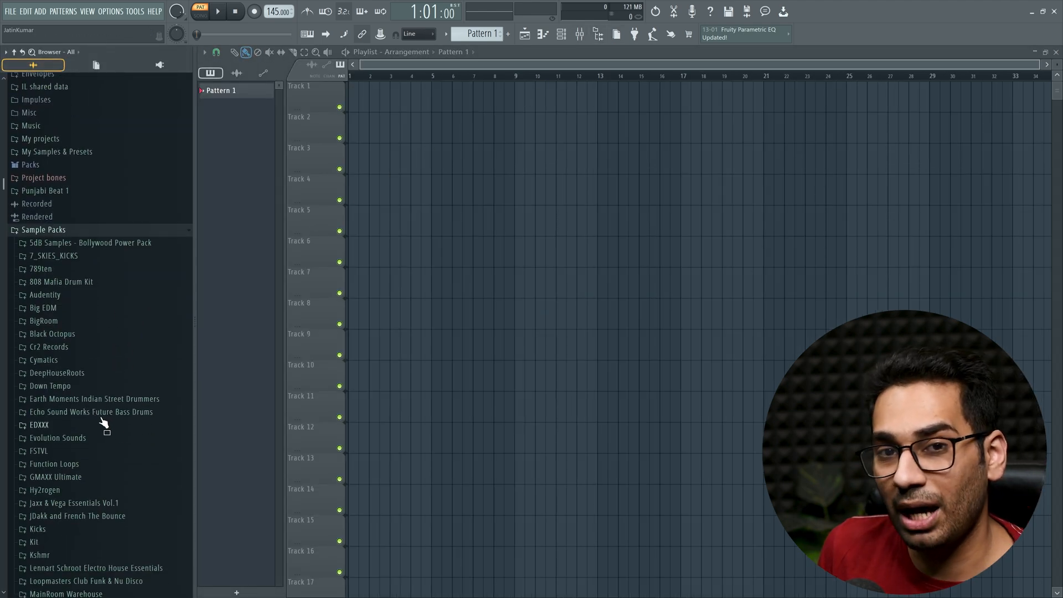
{"action": "left_click", "coordinate": [102, 360]}
{"action": "scroll", "coordinate": [117, 357], "scroll_direction": "down", "scroll_amount": 2}
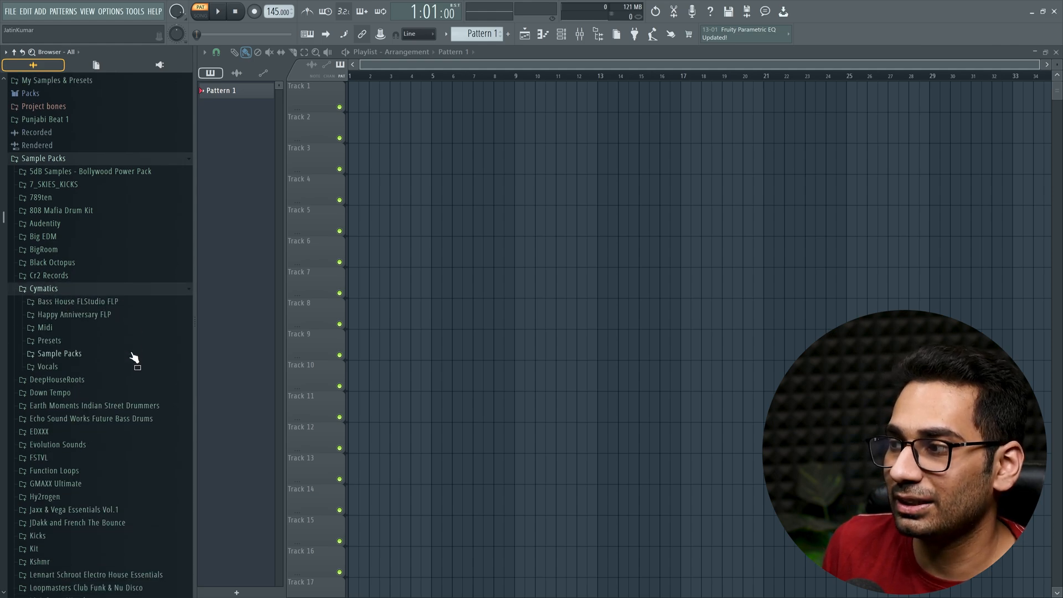
{"action": "left_click", "coordinate": [100, 353]}
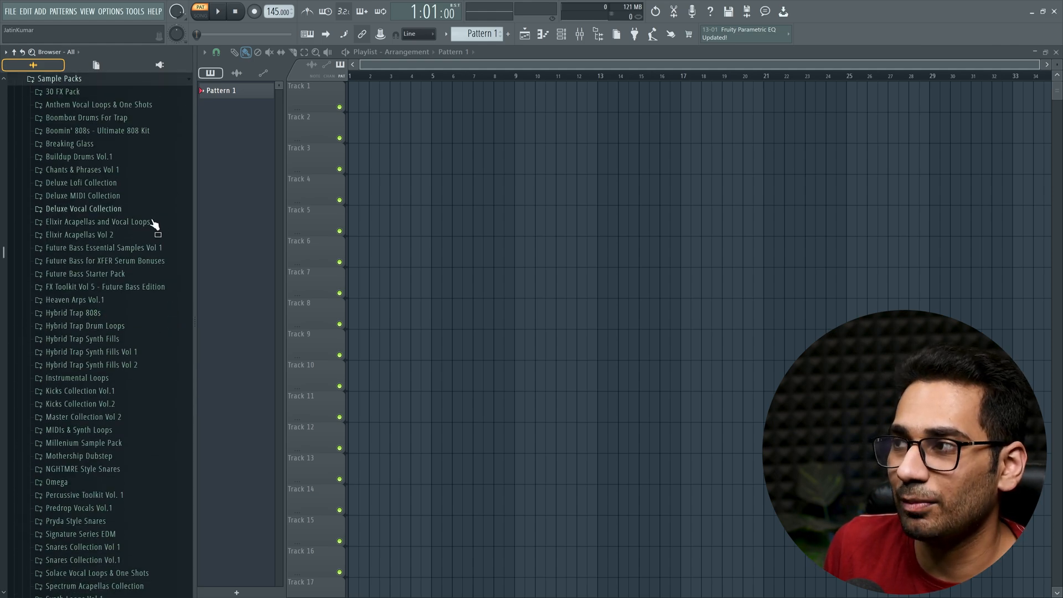
{"action": "scroll", "coordinate": [155, 308], "scroll_direction": "up", "scroll_amount": 2}
{"action": "scroll", "coordinate": [155, 308], "scroll_direction": "down", "scroll_amount": 2}
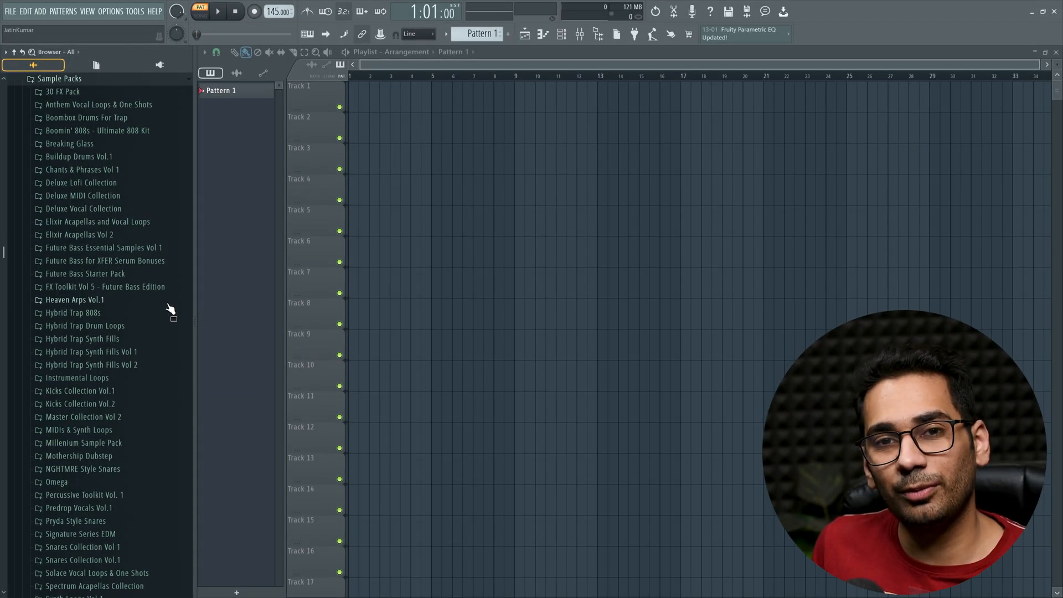
{"action": "scroll", "coordinate": [159, 339], "scroll_direction": "up", "scroll_amount": 5}
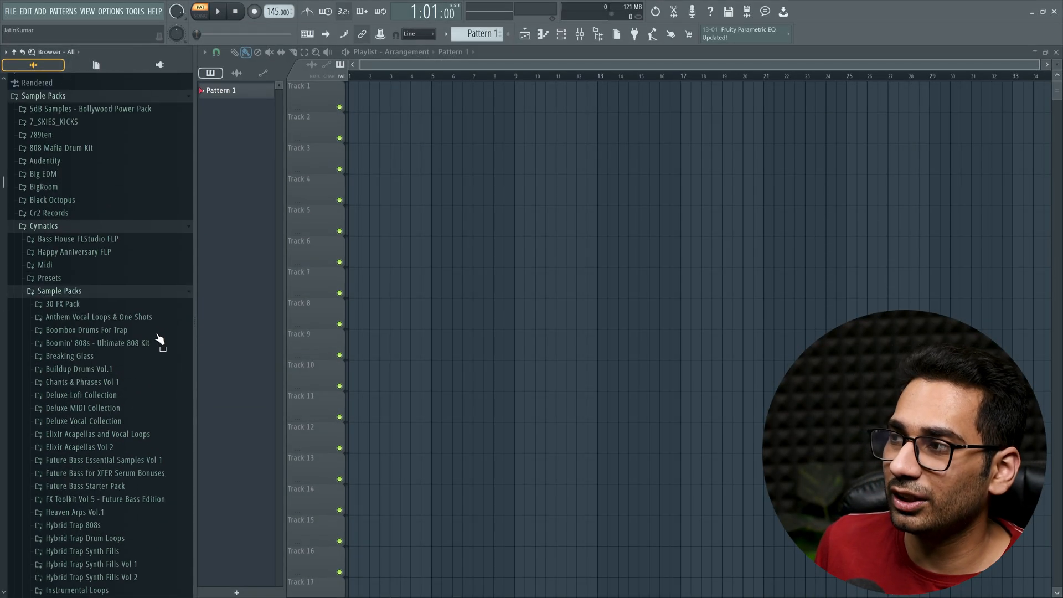
{"action": "left_click", "coordinate": [62, 231]}
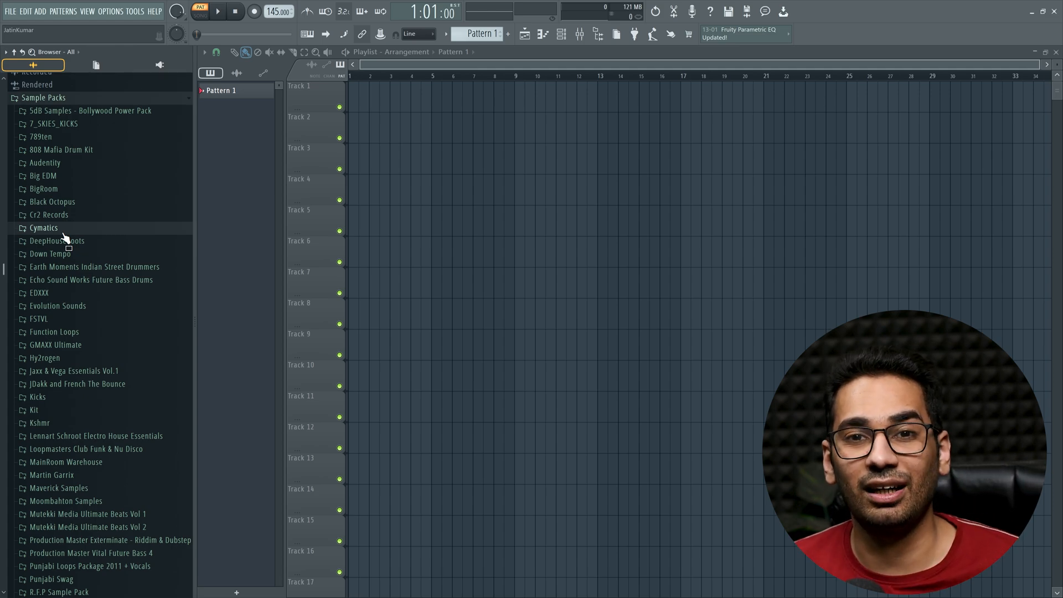
{"action": "scroll", "coordinate": [70, 246], "scroll_direction": "down", "scroll_amount": 10}
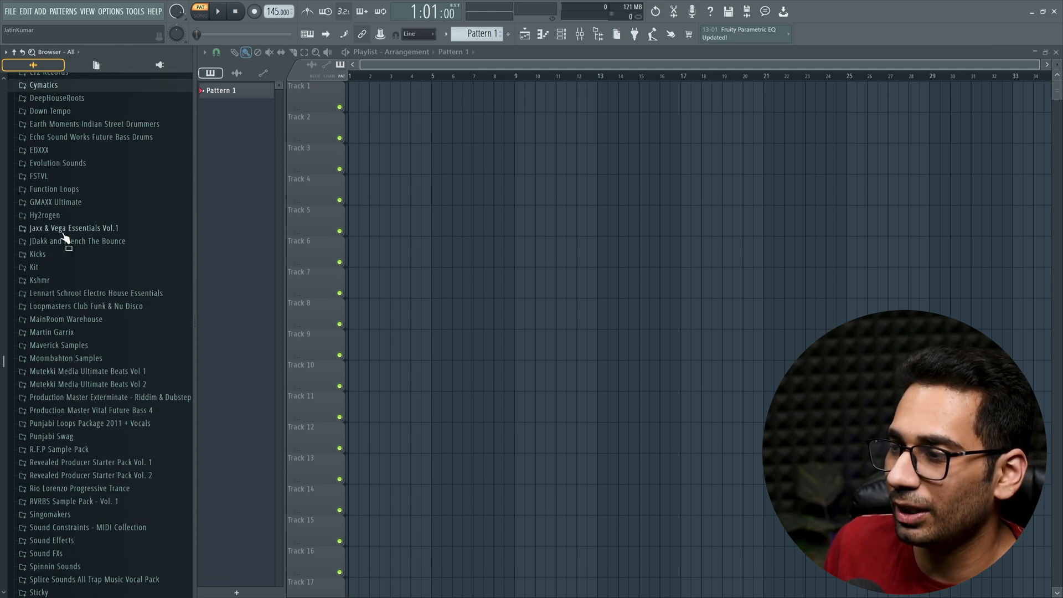
{"action": "left_click", "coordinate": [78, 451]}
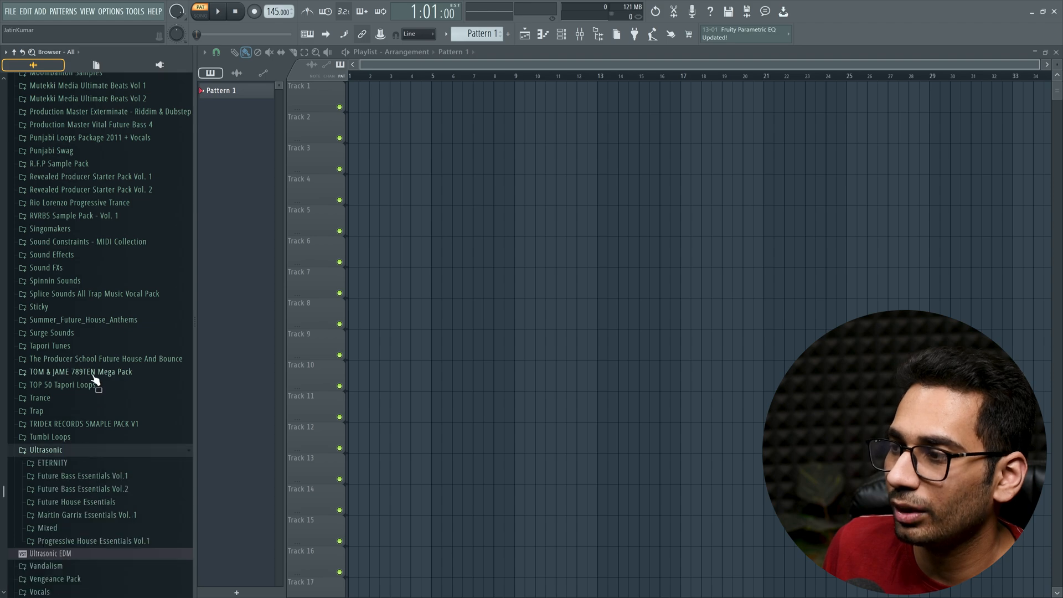
{"action": "scroll", "coordinate": [121, 359], "scroll_direction": "down", "scroll_amount": 4}
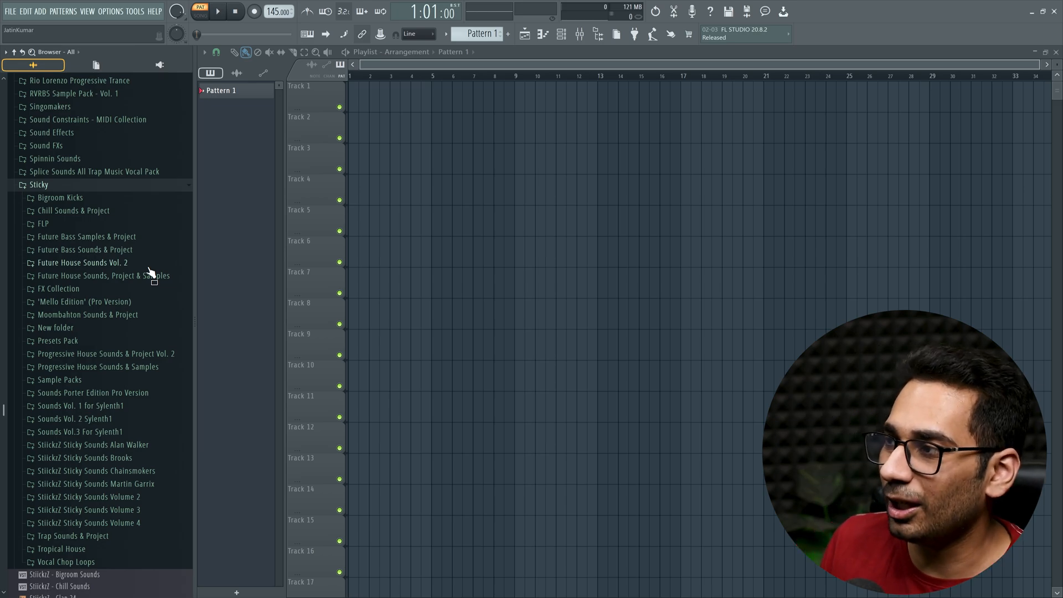
{"action": "left_click", "coordinate": [55, 184]}
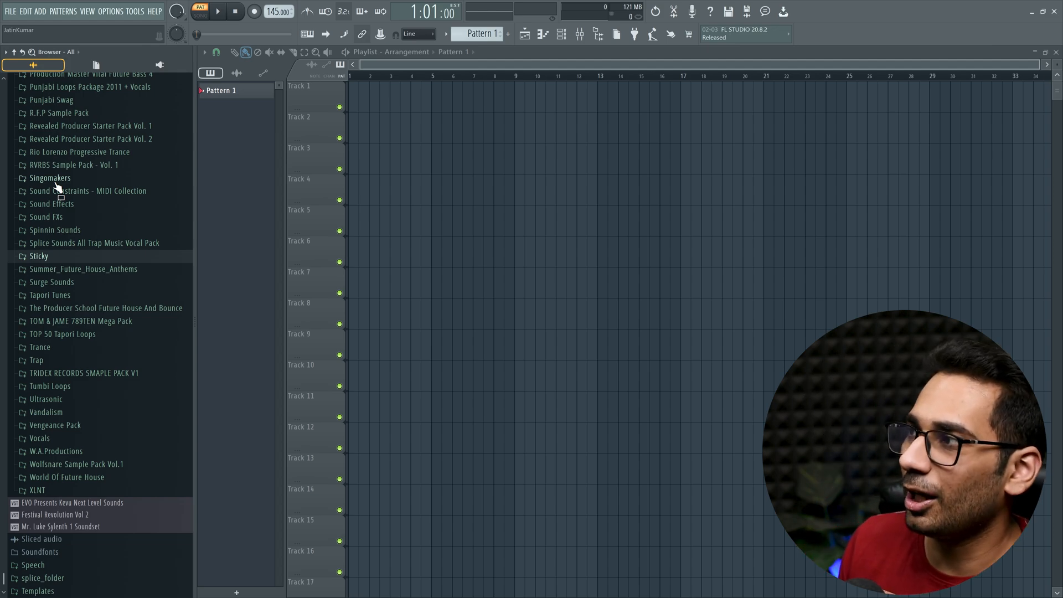
Add an Addictive Keys channel, move its window clear of the channel rack and load the Studio Grand - As Recorded instrument
{"action": "left_click", "coordinate": [562, 35]}
{"action": "left_click", "coordinate": [283, 107]}
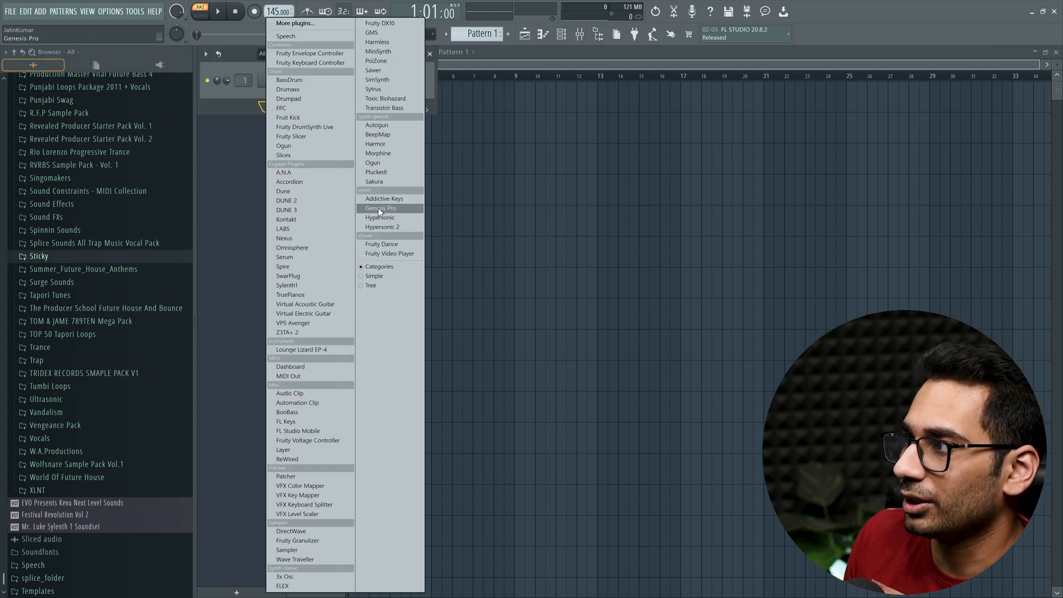
{"action": "left_click", "coordinate": [393, 200]}
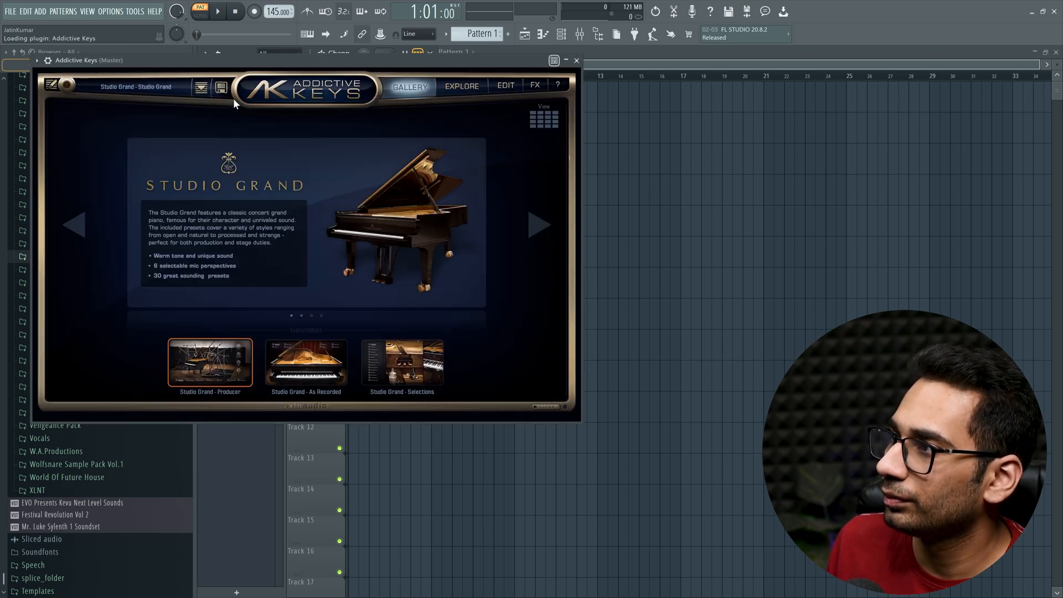
{"action": "left_click_drag", "start_coordinate": [309, 89], "coordinate": [709, 123]}
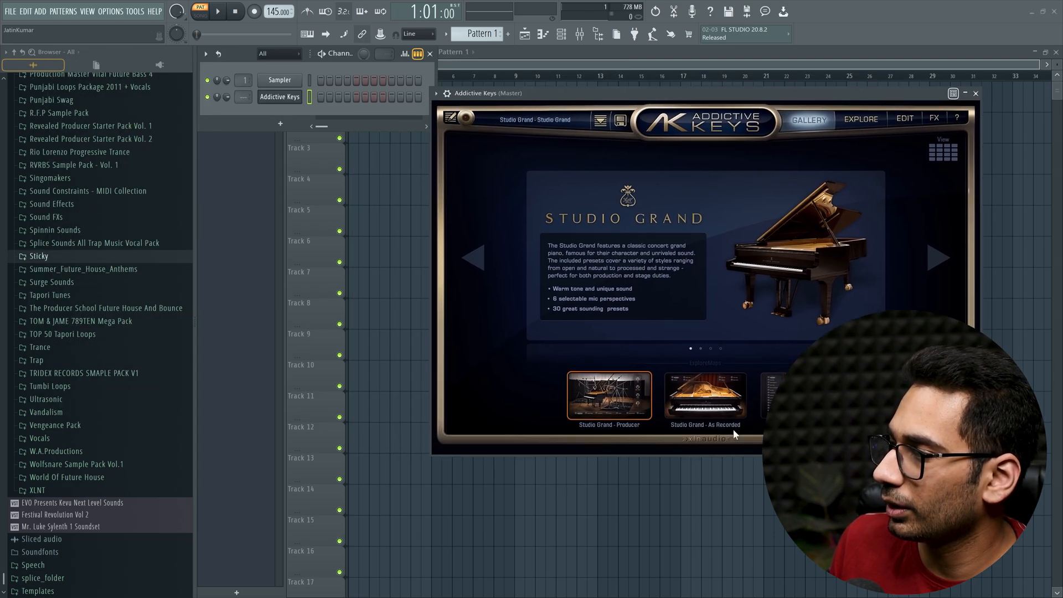
{"action": "left_click", "coordinate": [715, 407]}
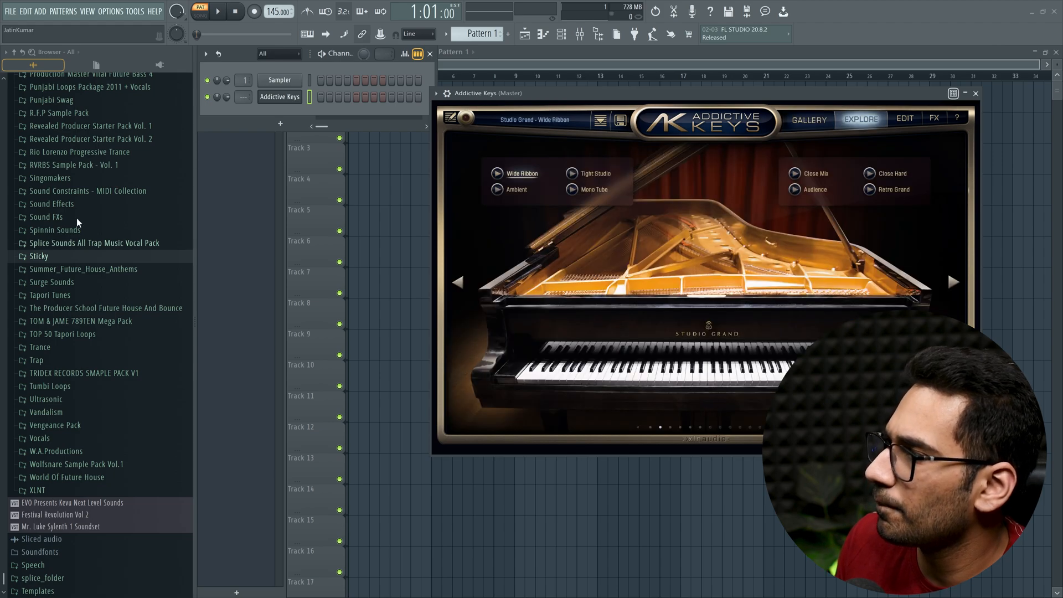
Try out a one-bar chord of F5, G#5 and C6 in the Addictive Keys piano roll, and clear its notes
{"action": "right_click", "coordinate": [279, 98]}
{"action": "left_click", "coordinate": [324, 96]}
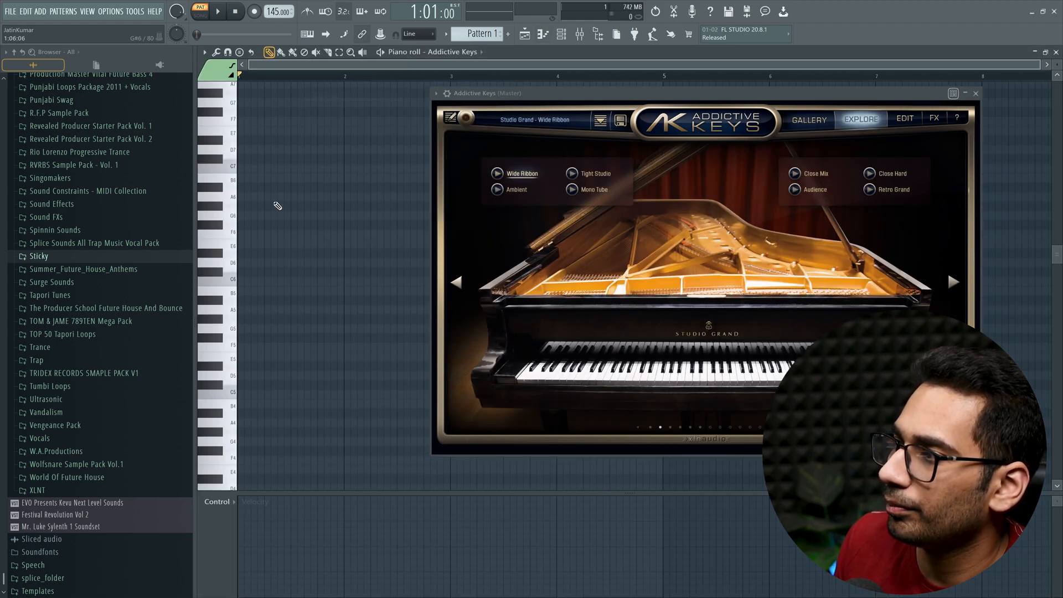
{"action": "left_click_drag", "start_coordinate": [255, 340], "coordinate": [343, 348]}
{"action": "left_click", "coordinate": [255, 319]}
{"action": "left_click", "coordinate": [258, 283]}
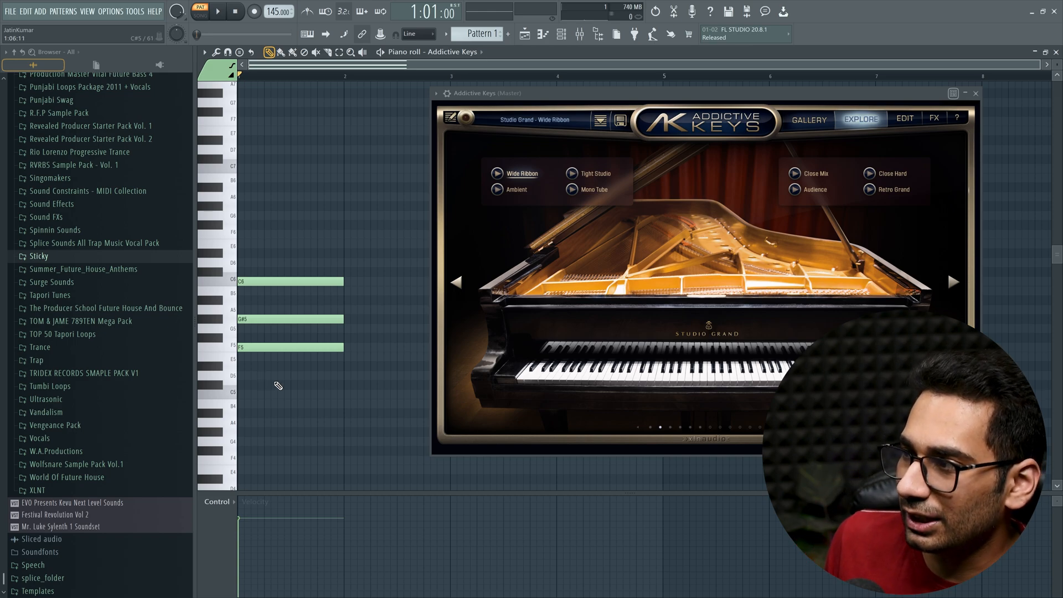
{"action": "right_click", "coordinate": [279, 347]}
{"action": "right_click", "coordinate": [281, 319]}
{"action": "right_click", "coordinate": [281, 281]}
Stamp a one-bar major scale starting on G#5 at bar 1 of the Sampler channel's piano roll
{"action": "left_click", "coordinate": [561, 34]}
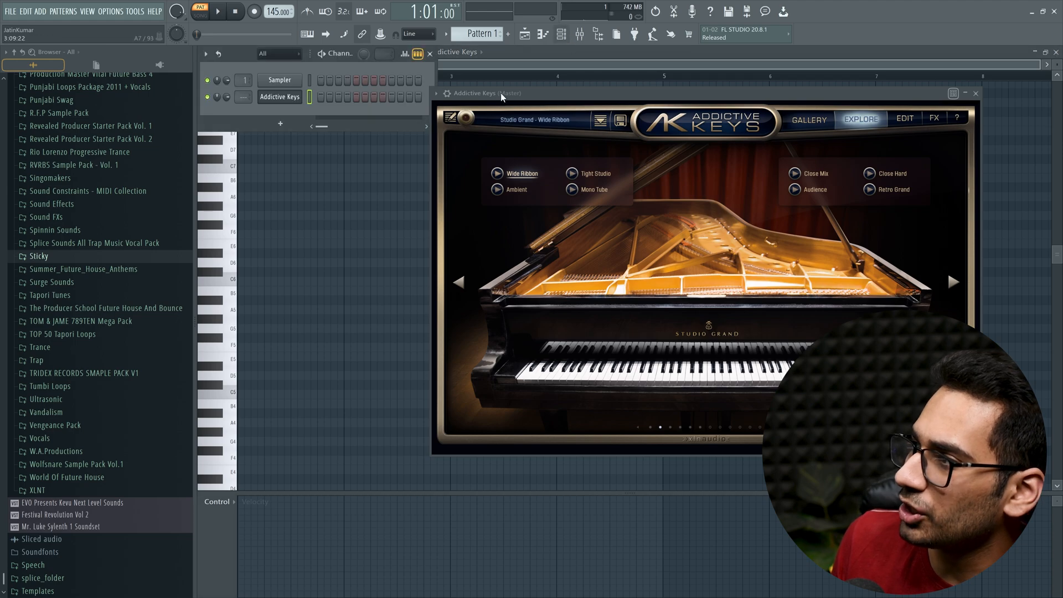
{"action": "right_click", "coordinate": [290, 83]}
{"action": "left_click", "coordinate": [348, 78]}
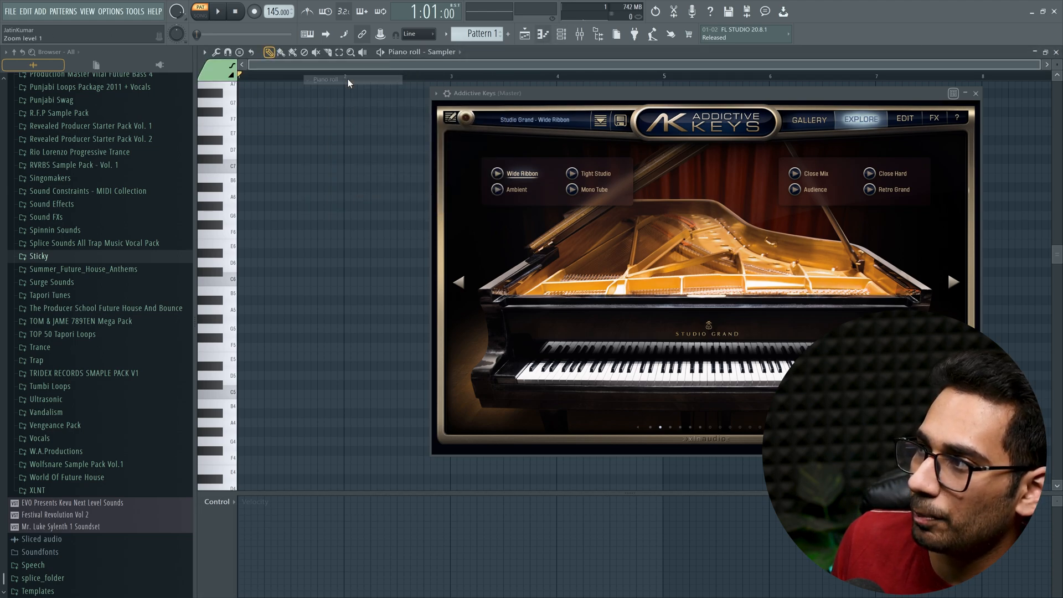
{"action": "left_click", "coordinate": [229, 55]}
{"action": "left_click", "coordinate": [240, 53]}
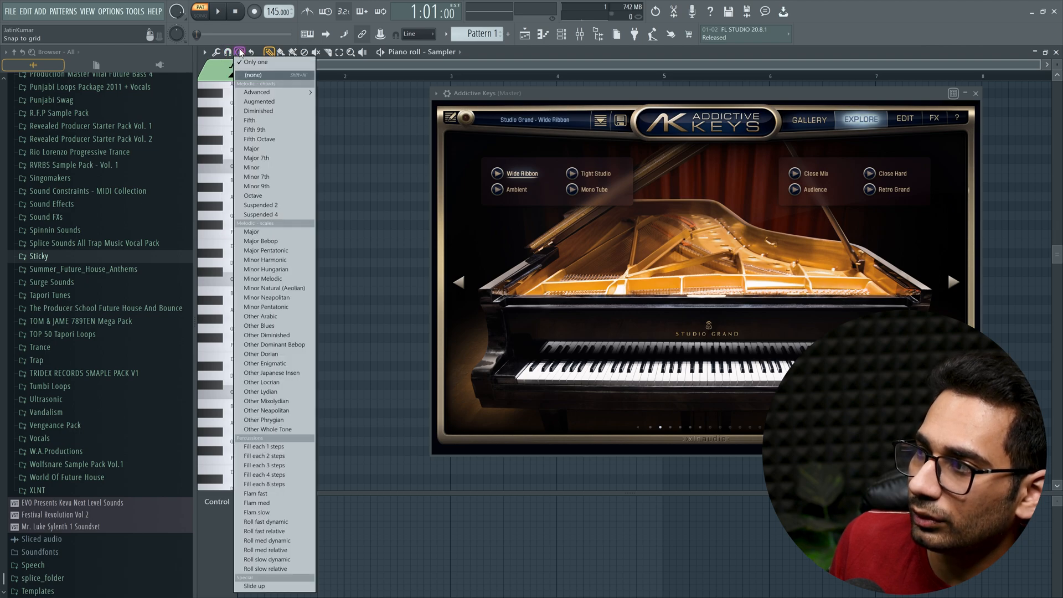
{"action": "left_click", "coordinate": [281, 234]}
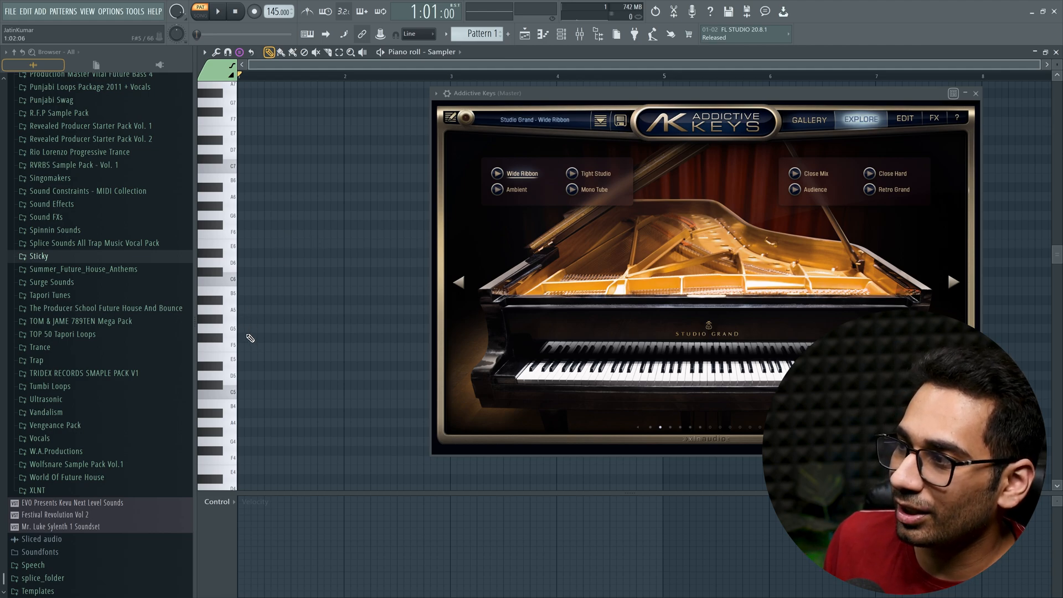
{"action": "key", "text": "ctrl+v"}
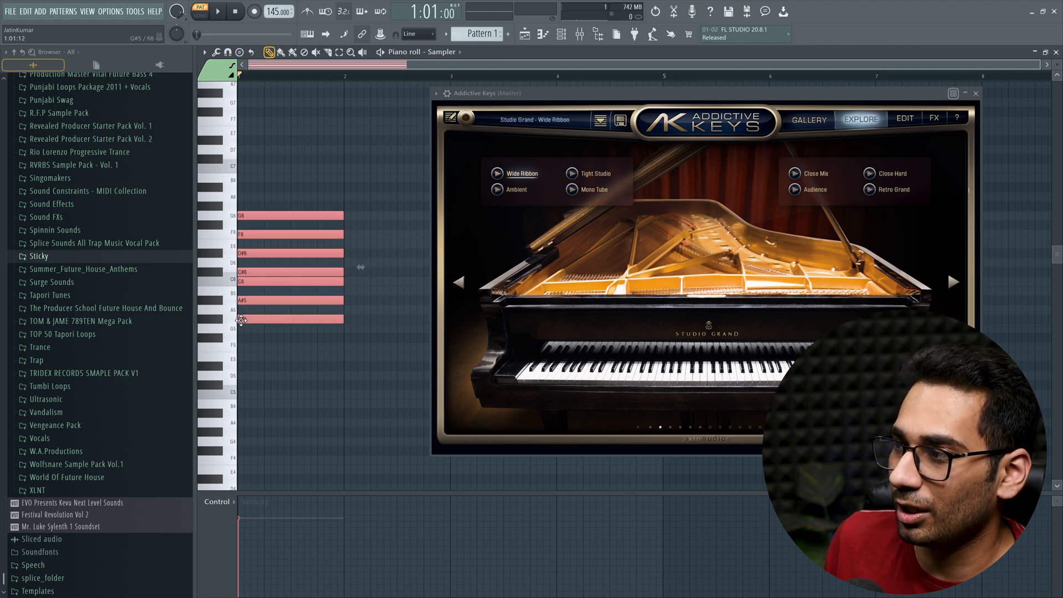
Copy the stamped scale an octave higher and an octave lower, and lengthen all its notes to four bars
{"action": "left_click_drag", "start_coordinate": [245, 320], "coordinate": [261, 433]}
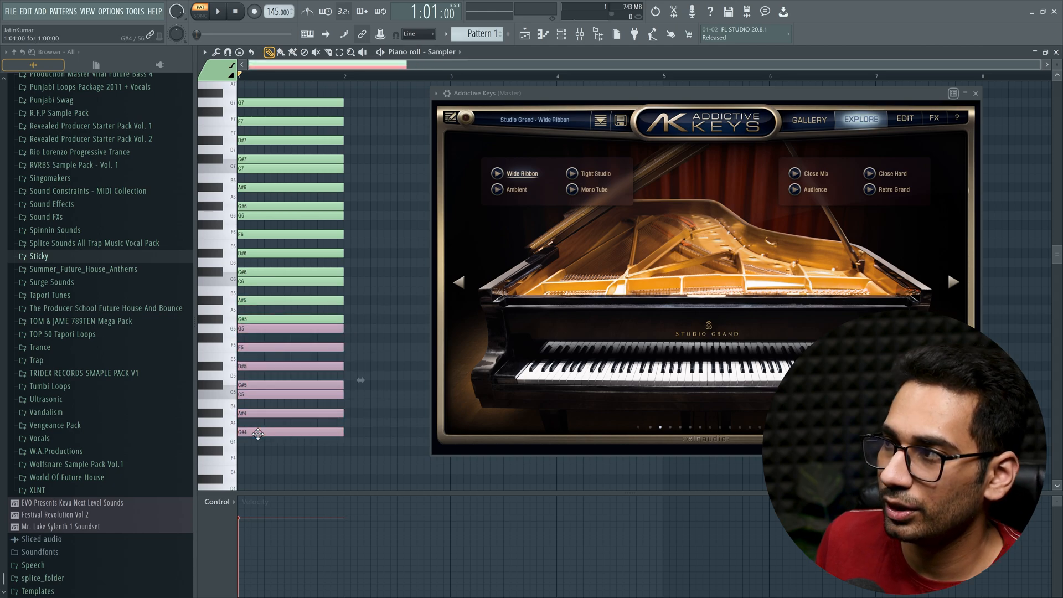
{"action": "left_click", "coordinate": [975, 93]}
{"action": "key", "text": "ctrl+d"}
{"action": "mouse_move", "coordinate": [454, 471]}
{"action": "left_mouse_down"}
{"action": "mouse_move", "coordinate": [322, 106]}
{"action": "mouse_move", "coordinate": [681, 107]}
{"action": "mouse_move", "coordinate": [659, 108]}
{"action": "left_mouse_up"}
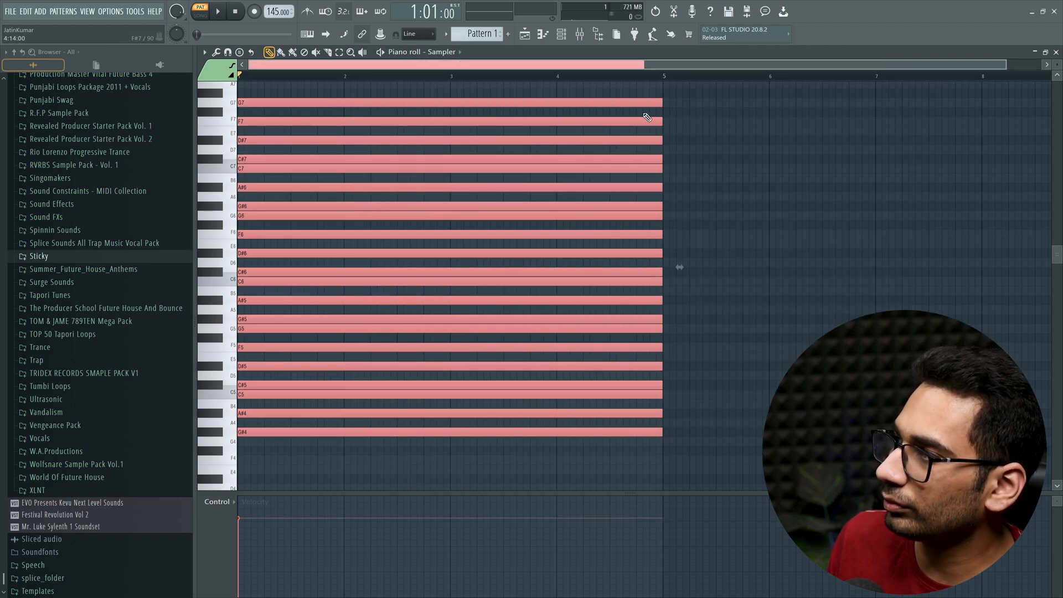
Draw a one-bar chord of G#5, C6 and D#6 in bar 1 of the Addictive Keys piano roll
{"action": "left_click", "coordinate": [560, 33]}
{"action": "right_click", "coordinate": [284, 97]}
{"action": "left_click", "coordinate": [326, 98]}
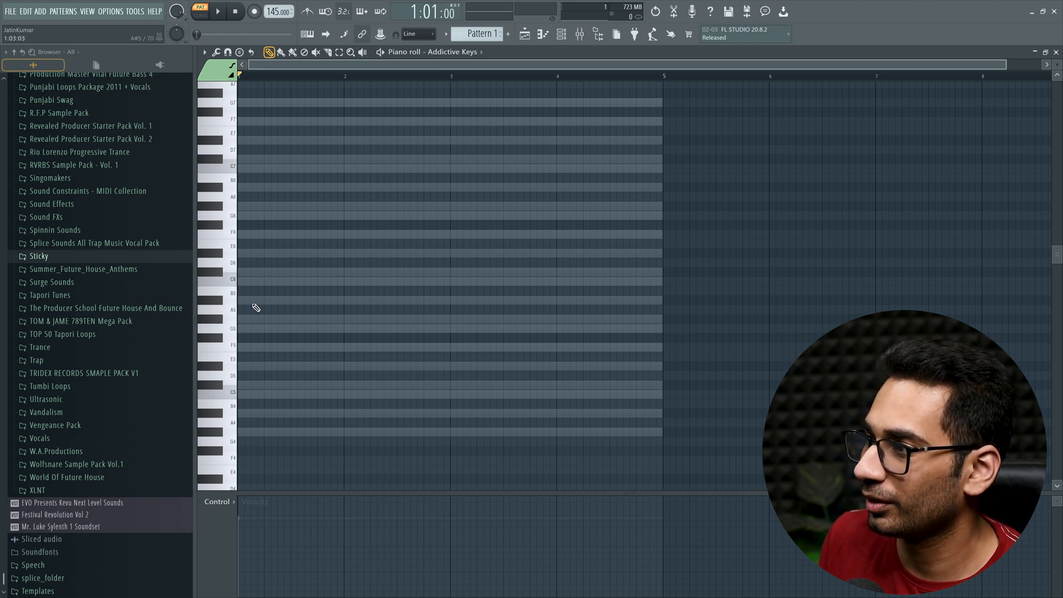
{"action": "mouse_move", "coordinate": [261, 310]}
{"action": "left_mouse_down"}
{"action": "mouse_move", "coordinate": [291, 319]}
{"action": "mouse_move", "coordinate": [274, 346]}
{"action": "mouse_move", "coordinate": [267, 319]}
{"action": "left_mouse_up"}
{"action": "mouse_move", "coordinate": [662, 319]}
{"action": "left_mouse_down"}
{"action": "mouse_move", "coordinate": [344, 338]}
{"action": "mouse_move", "coordinate": [336, 324]}
{"action": "left_mouse_up"}
{"action": "left_click", "coordinate": [253, 272]}
{"action": "left_click", "coordinate": [247, 253]}
{"action": "left_click_drag", "start_coordinate": [275, 272], "coordinate": [258, 253]}
{"action": "left_click_drag", "start_coordinate": [335, 319], "coordinate": [341, 319]}
{"action": "left_click_drag", "start_coordinate": [328, 282], "coordinate": [341, 281]}
{"action": "left_click_drag", "start_coordinate": [328, 254], "coordinate": [341, 253]}
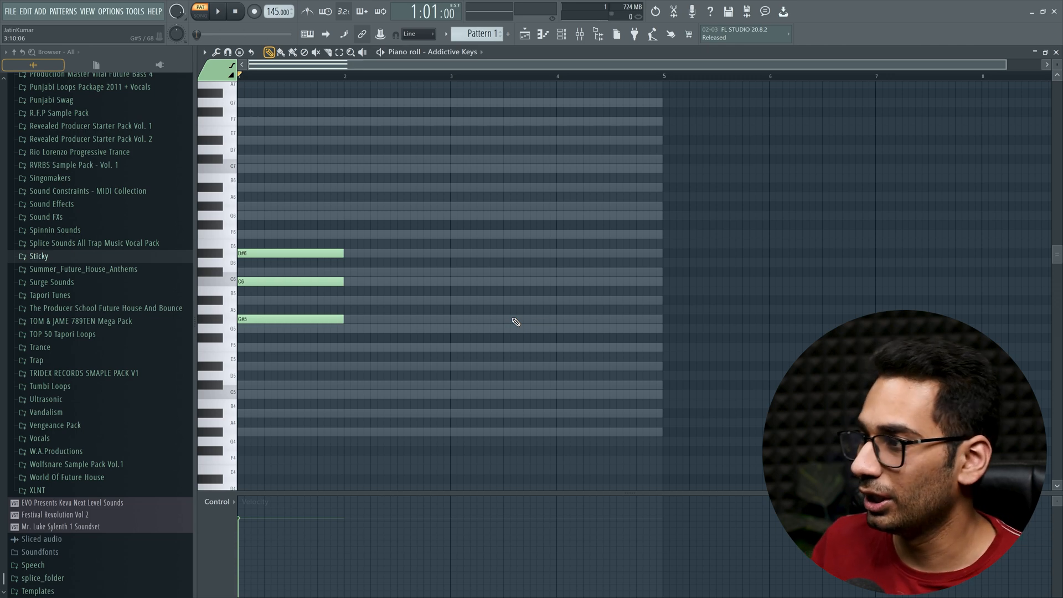
Copy the first chord to bar 2, adjust it to G5, A#5 and D6, and play back the pattern
{"action": "left_click_drag", "start_coordinate": [354, 344], "coordinate": [277, 246]}
{"action": "left_click_drag", "start_coordinate": [263, 319], "coordinate": [374, 300]}
{"action": "left_click", "coordinate": [384, 304]}
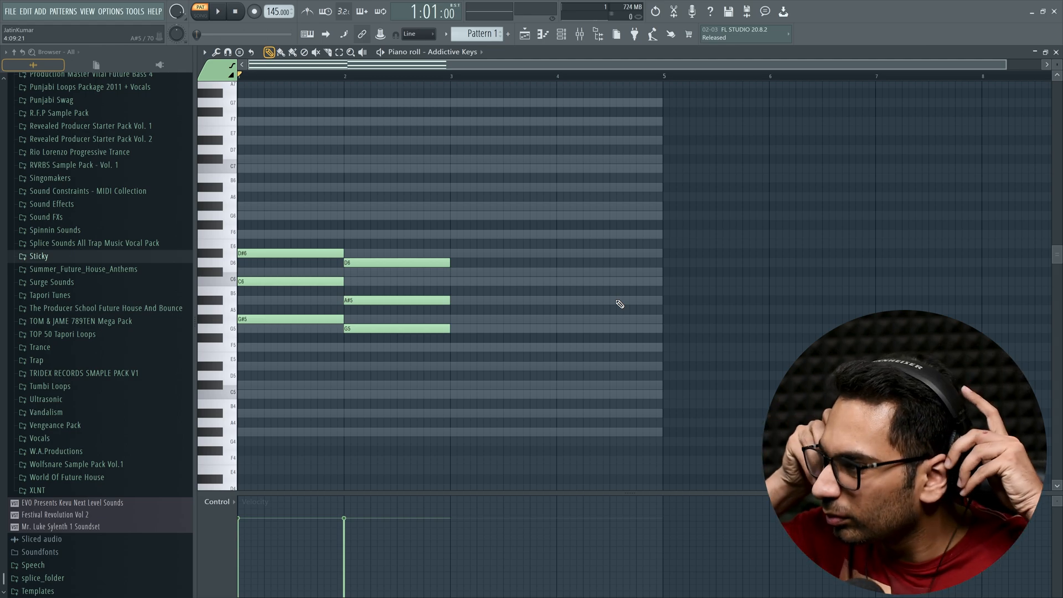
{"action": "key", "text": "space"}
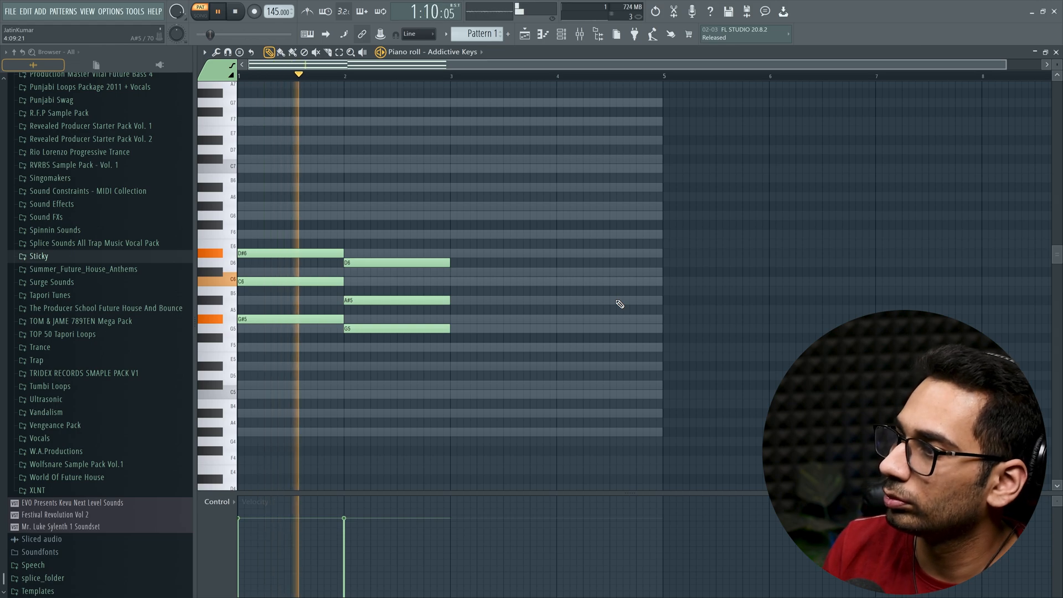
{"action": "key", "text": "space"}
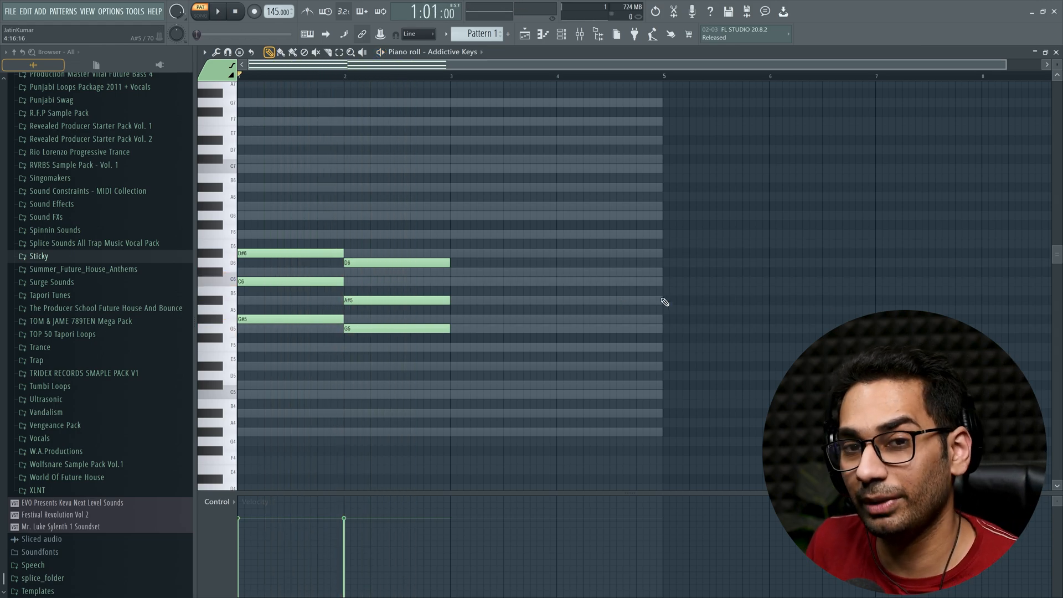
Copy the bar 2 chord to bar 3 as F5, G#5 and C6, and play back the progression
{"action": "left_click_drag", "start_coordinate": [523, 394], "coordinate": [402, 265]}
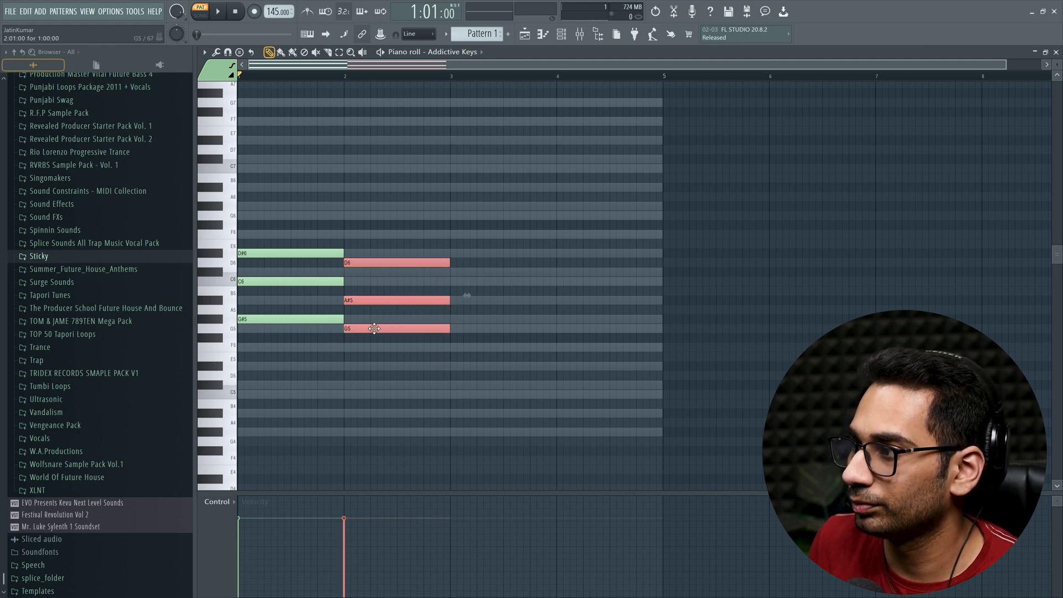
{"action": "left_click_drag", "start_coordinate": [372, 329], "coordinate": [477, 350]}
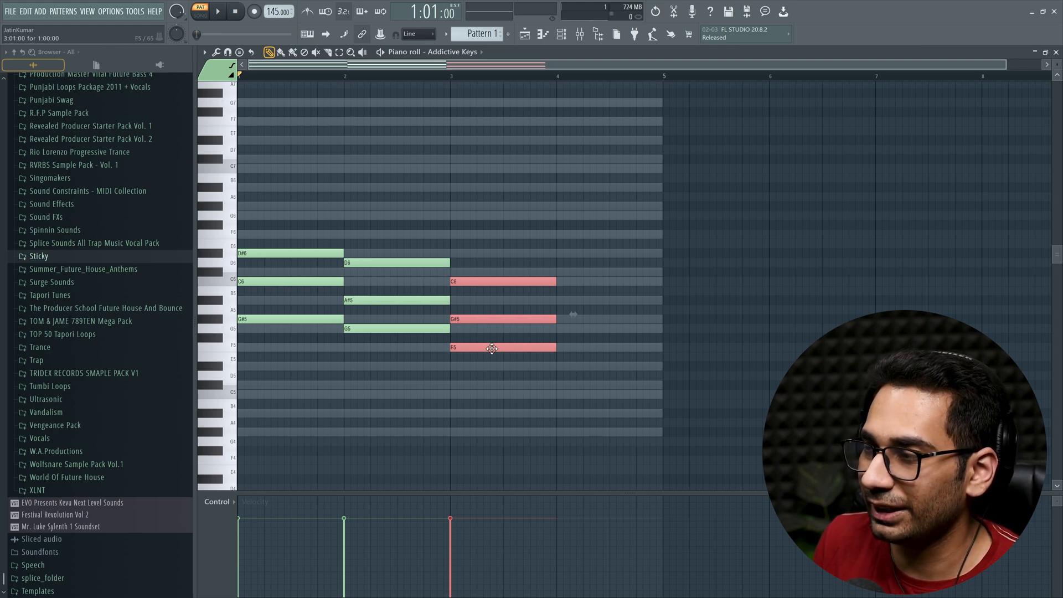
{"action": "key", "text": "space"}
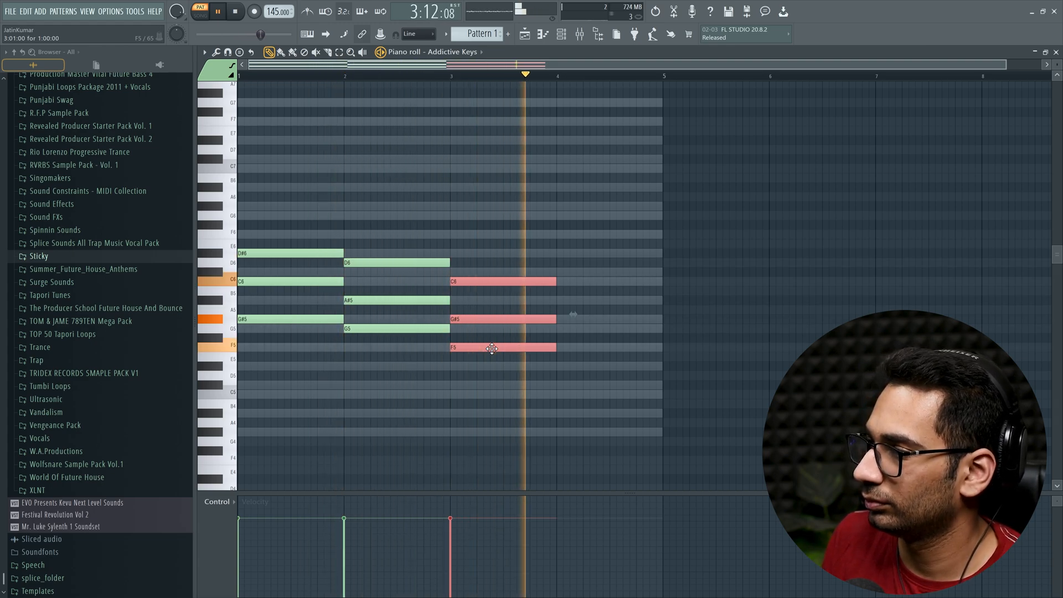
{"action": "key", "text": "space"}
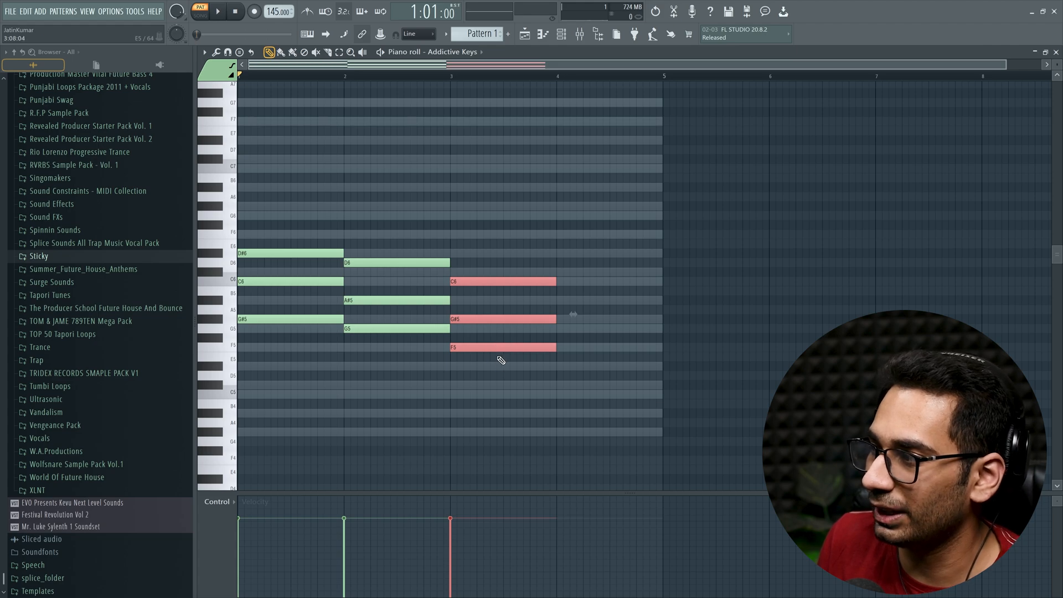
Copy the bar 3 chord to bar 4 as D#5, G5 and A#5
{"action": "left_click_drag", "start_coordinate": [476, 348], "coordinate": [611, 328]}
{"action": "left_click", "coordinate": [612, 350]}
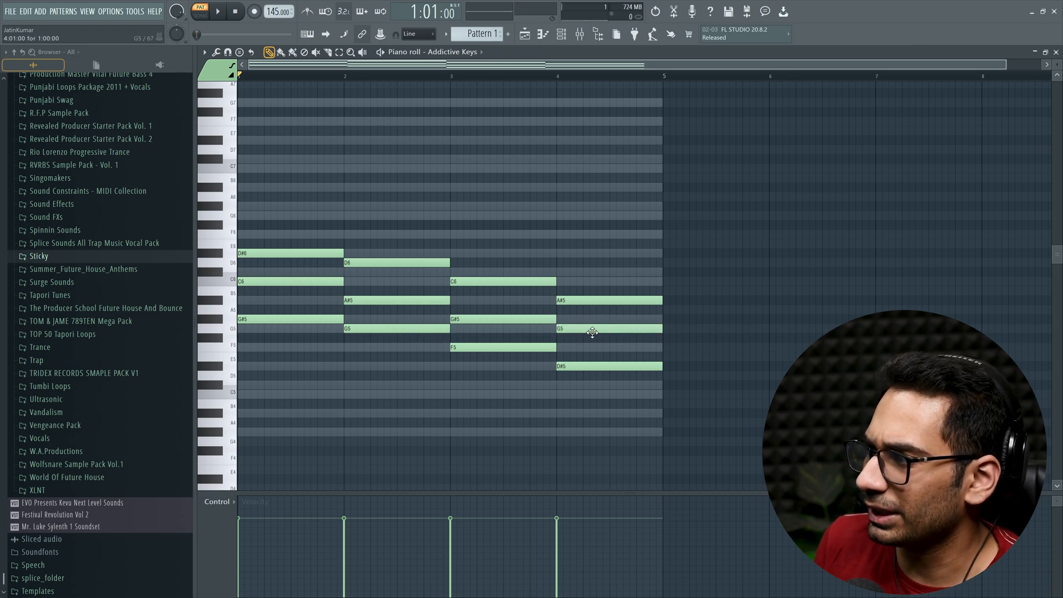
Copy the bar 4 chord to bar 5 as C#5, F5 and G#5, and play back the progression
{"action": "scroll", "coordinate": [541, 84], "scroll_direction": "down", "scroll_amount": 1}
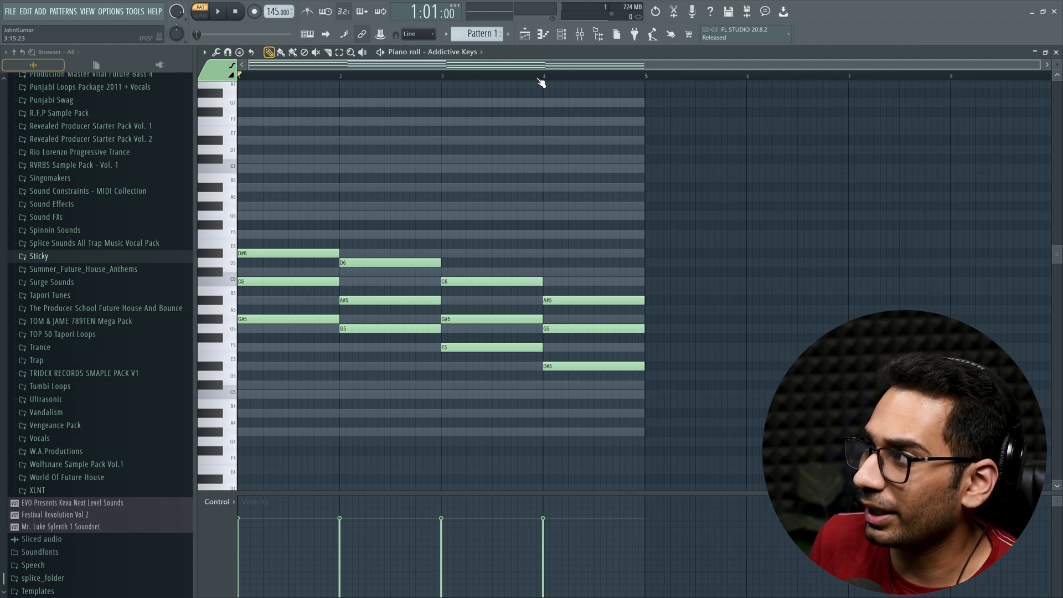
{"action": "left_click_drag", "start_coordinate": [609, 389], "coordinate": [581, 298]}
{"action": "left_click_drag", "start_coordinate": [576, 364], "coordinate": [675, 389]}
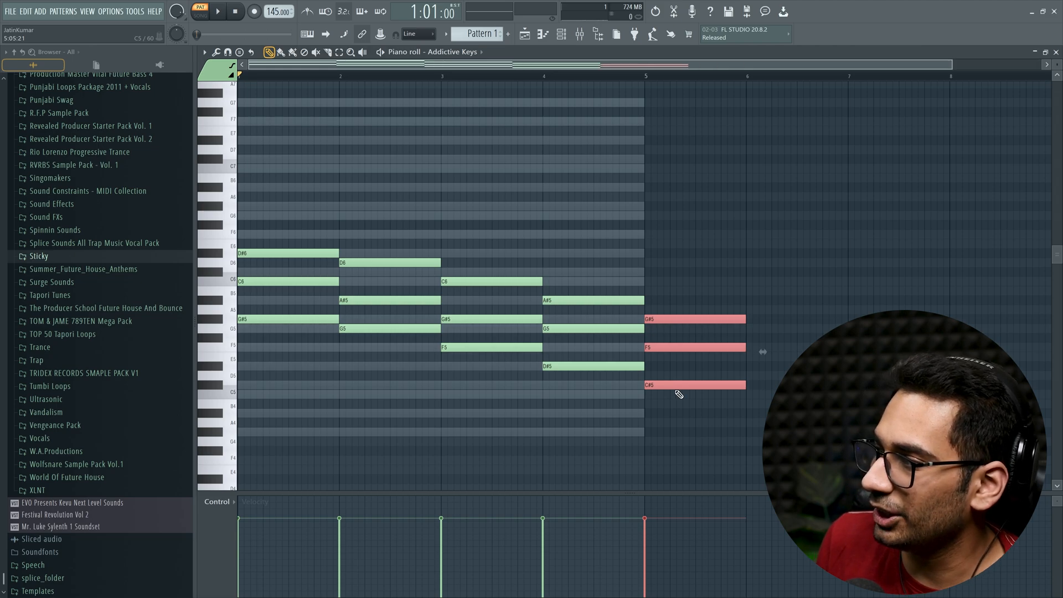
{"action": "key", "text": "space"}
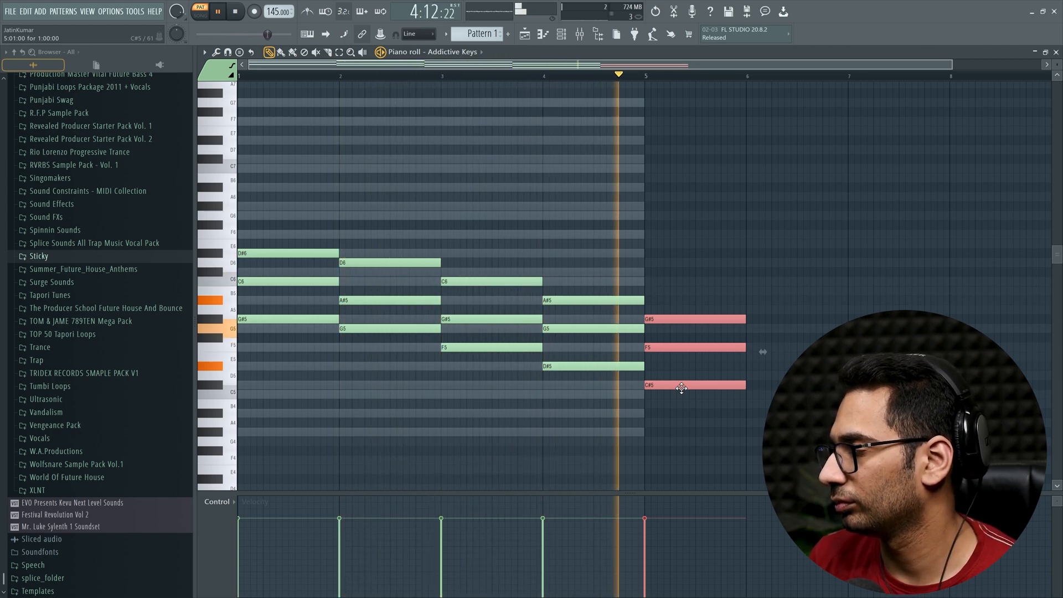
{"action": "key", "text": "space"}
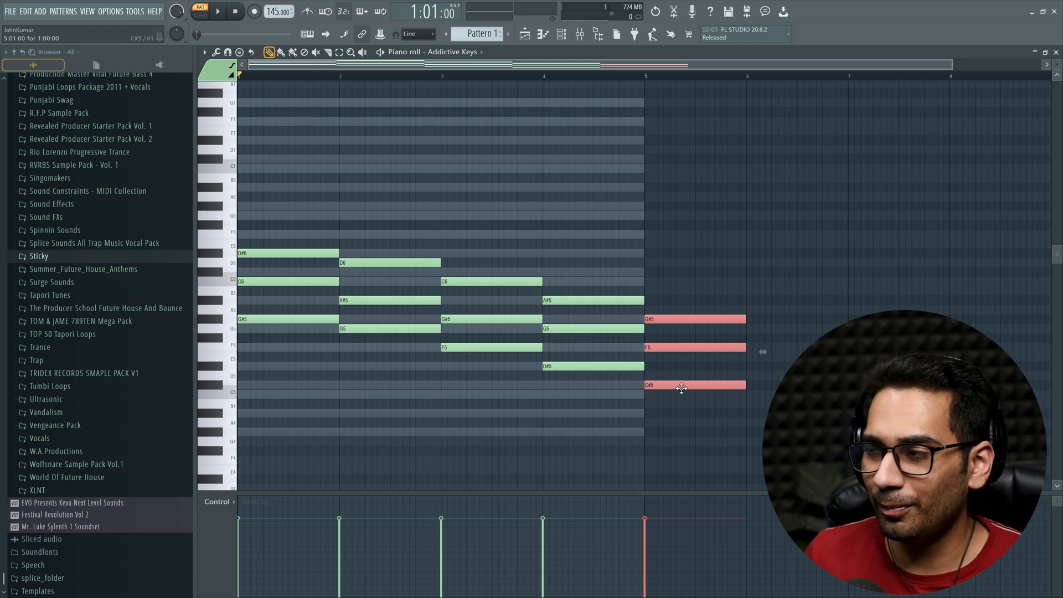
Transpose all five chords down one octave and play back the pattern
{"action": "left_click_drag", "start_coordinate": [757, 409], "coordinate": [310, 217]}
{"action": "key", "text": "ctrl+Down"}
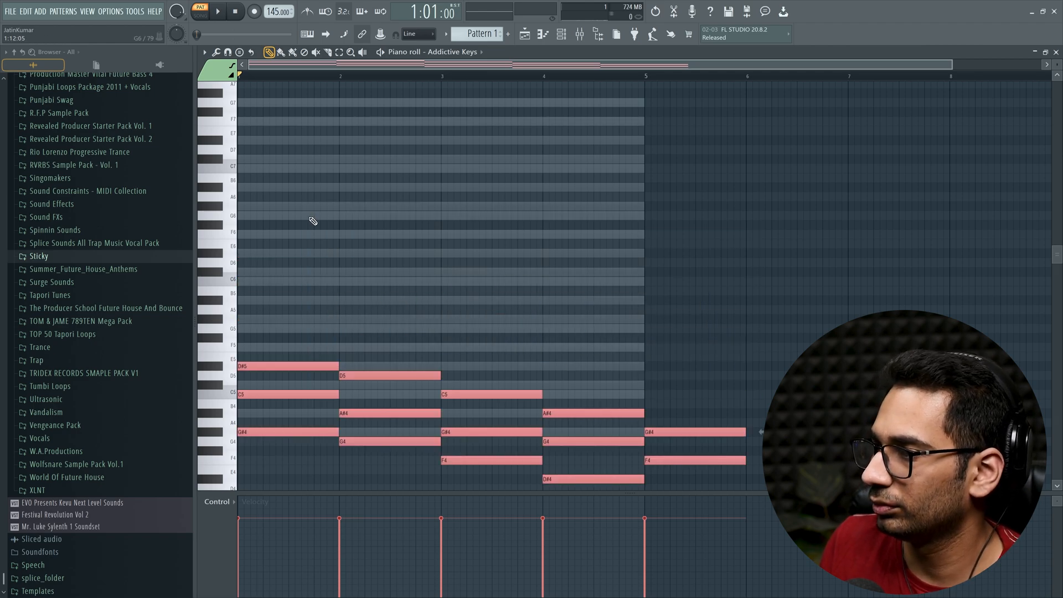
{"action": "scroll", "coordinate": [365, 202], "scroll_direction": "down", "scroll_amount": 5}
{"action": "key", "text": "space"}
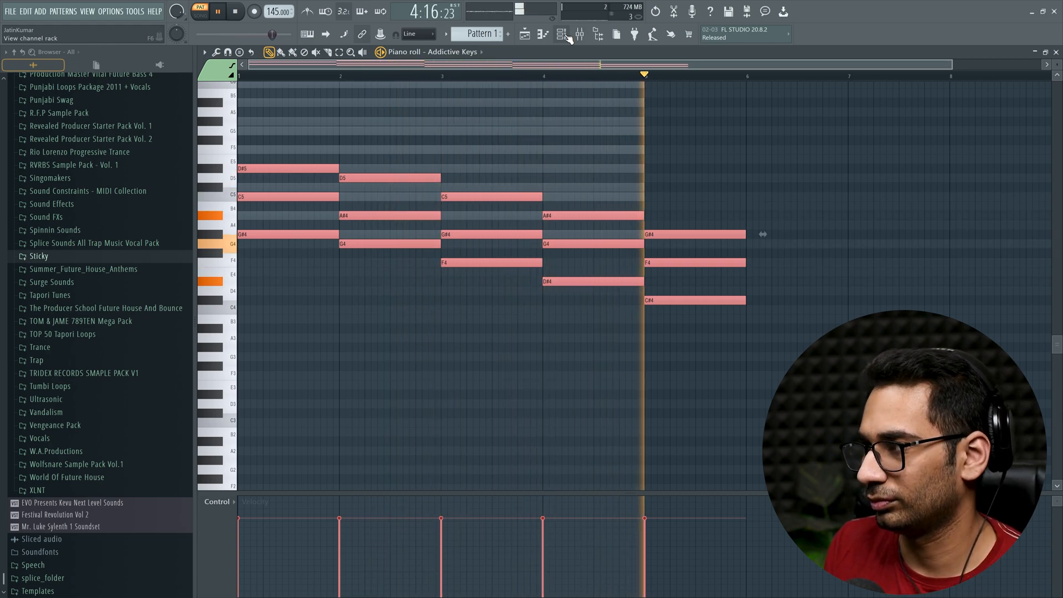
{"action": "key", "text": "space"}
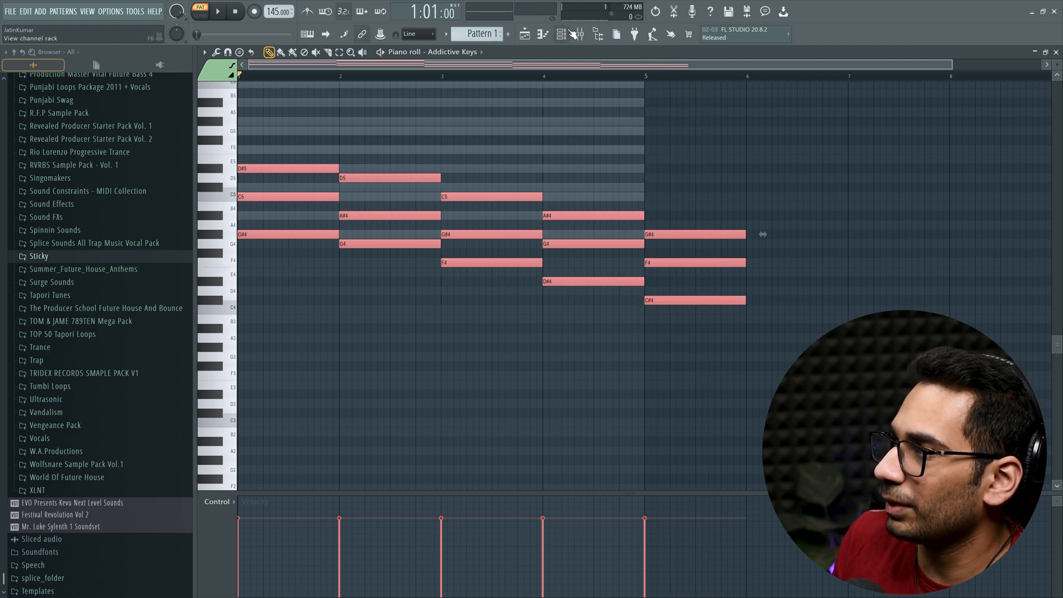
Extend the Sampler's scale guide notes an octave lower and lengthen them to the end of bar 6
{"action": "left_click", "coordinate": [437, 51]}
{"action": "left_click", "coordinate": [384, 90]}
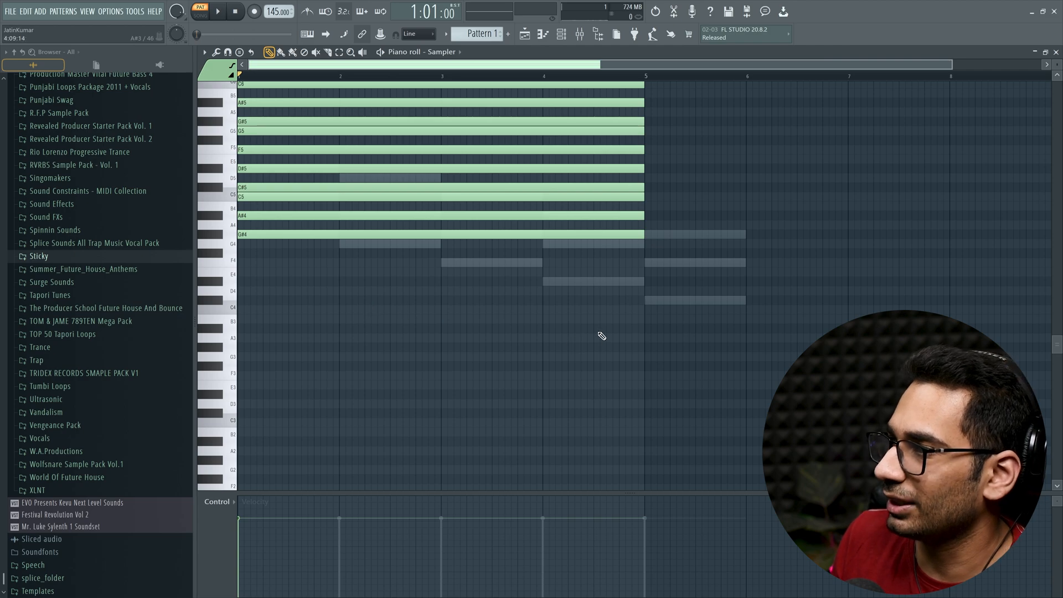
{"action": "scroll", "coordinate": [645, 334], "scroll_direction": "up", "scroll_amount": 4}
{"action": "mouse_move", "coordinate": [266, 350]}
{"action": "left_mouse_down"}
{"action": "mouse_move", "coordinate": [382, 436]}
{"action": "mouse_move", "coordinate": [267, 461]}
{"action": "left_mouse_up"}
{"action": "key", "text": "ctrl+a"}
{"action": "mouse_move", "coordinate": [643, 357]}
{"action": "left_mouse_down"}
{"action": "mouse_move", "coordinate": [837, 238]}
{"action": "mouse_move", "coordinate": [865, 238]}
{"action": "left_mouse_up"}
{"action": "key", "text": "ctrl+z"}
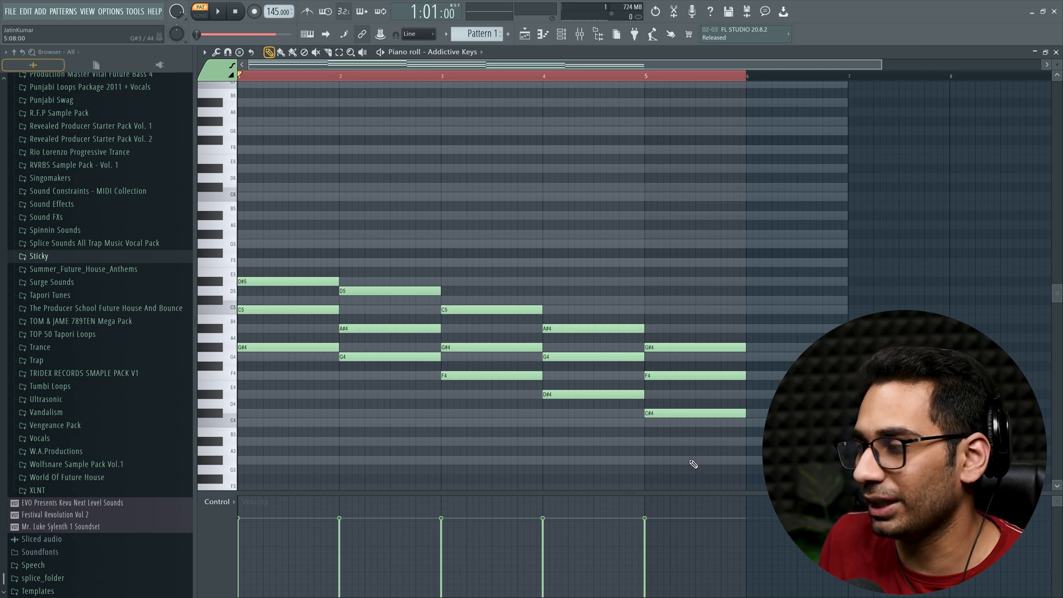
Copy the bar 3 chord of the Addictive Keys part to bar 6 as C4, D#4 and G4, and play back the progression
{"action": "left_click_drag", "start_coordinate": [523, 431], "coordinate": [490, 270]}
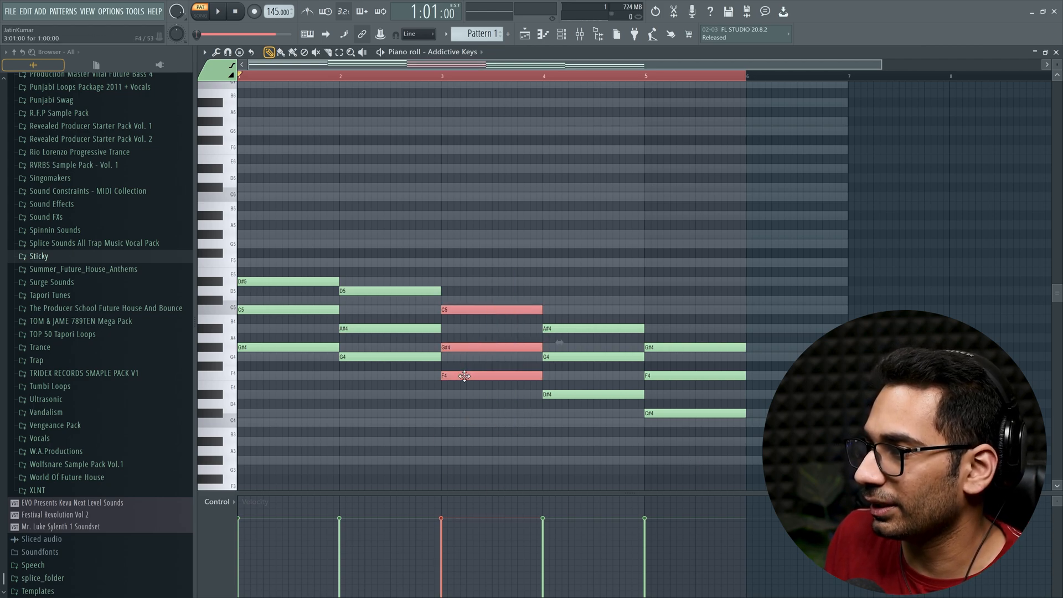
{"action": "left_click_drag", "start_coordinate": [466, 375], "coordinate": [770, 421], "text": "shift"}
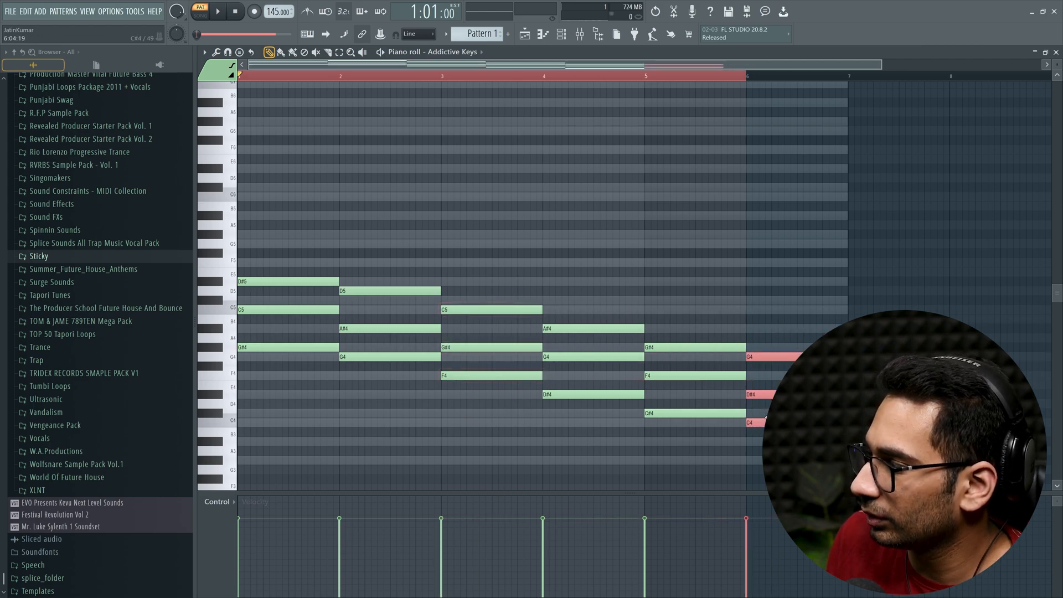
{"action": "key", "text": "space"}
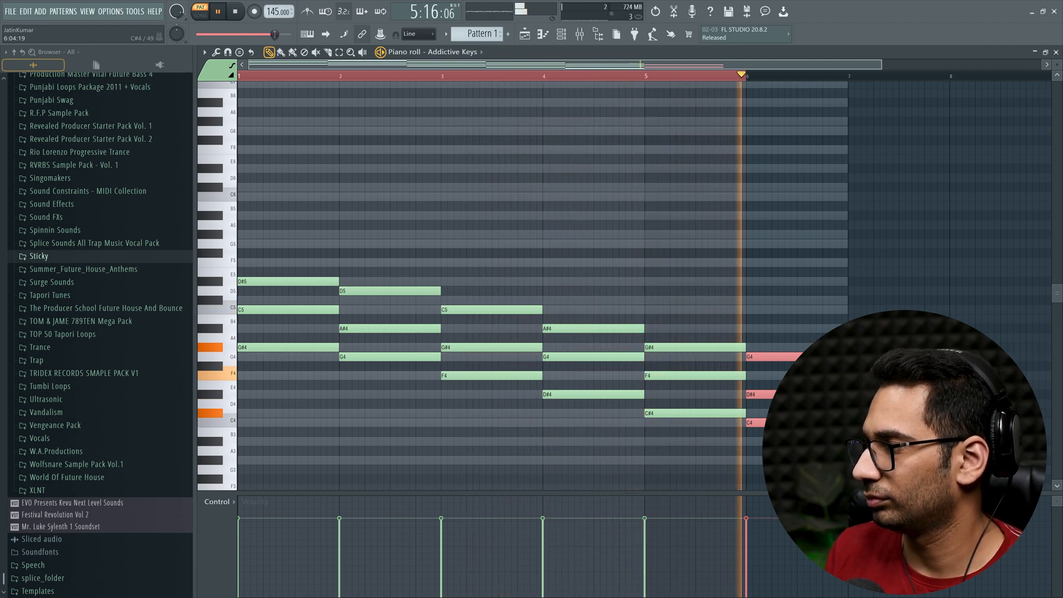
{"action": "key", "text": "space"}
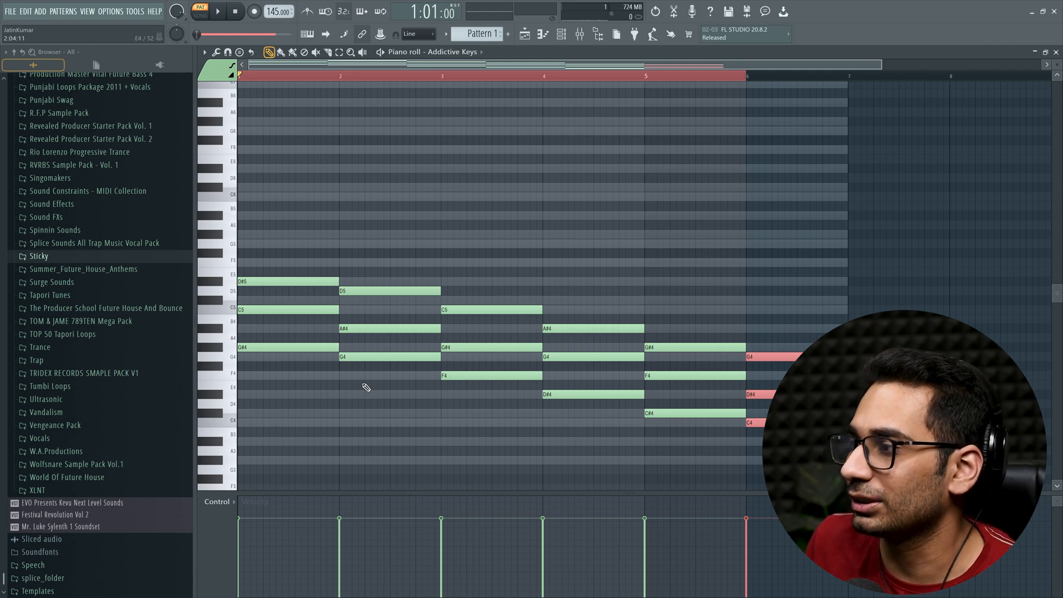
Shift the whole chord progression one bar later so it starts at bar 2, and clear the selection
{"action": "left_click_drag", "start_coordinate": [297, 250], "coordinate": [829, 488]}
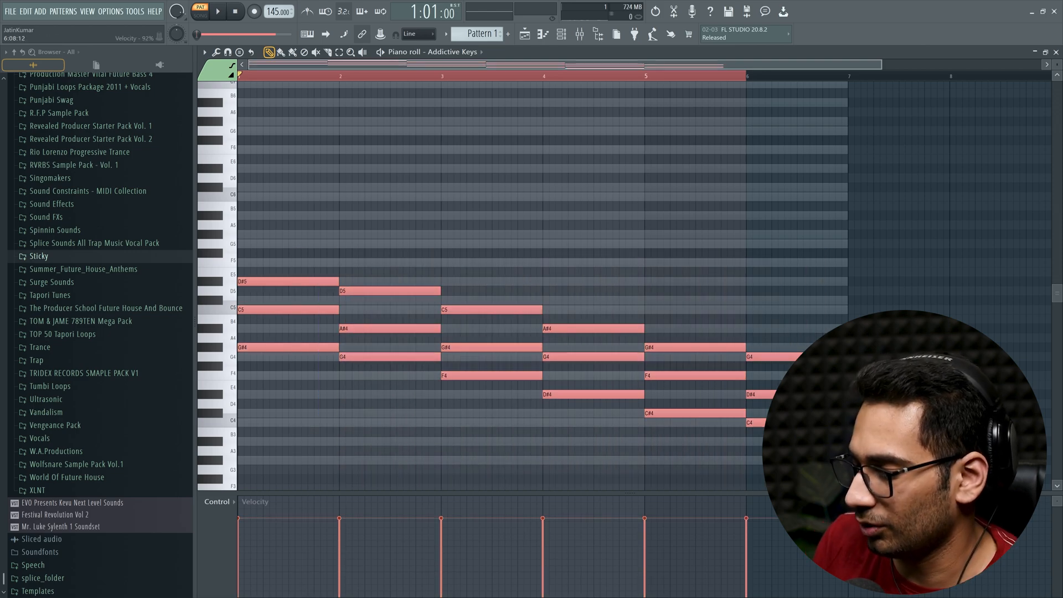
{"action": "key", "text": "shift+Right"}
{"action": "key", "text": "shift+Right"}
{"action": "key", "text": "shift+Right"}
{"action": "key", "text": "shift+Right"}
{"action": "key", "text": "shift+Right"}
{"action": "key", "text": "shift+Right"}
{"action": "key", "text": "shift+Right"}
{"action": "key", "text": "shift+Right"}
{"action": "key", "text": "shift+Right"}
{"action": "key", "text": "shift+Right"}
{"action": "key", "text": "shift+Right"}
{"action": "key", "text": "shift+Right"}
{"action": "key", "text": "shift+Right"}
{"action": "key", "text": "shift+Right"}
{"action": "key", "text": "shift+Right"}
{"action": "key", "text": "shift+Right"}
{"action": "key", "text": "shift+Right"}
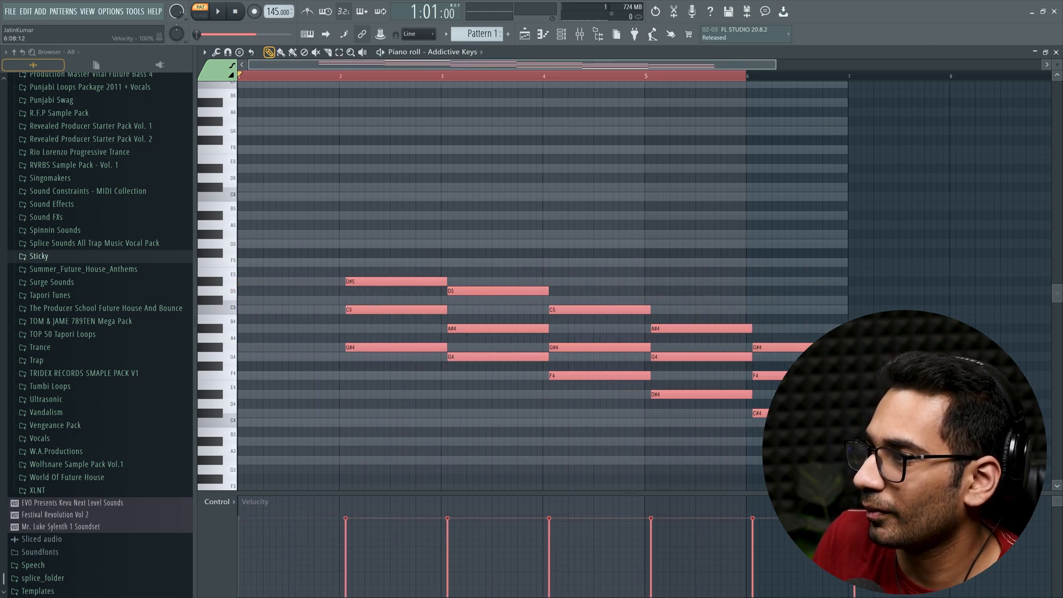
{"action": "key", "text": "shift+Left"}
{"action": "key", "text": "ctrl+d"}
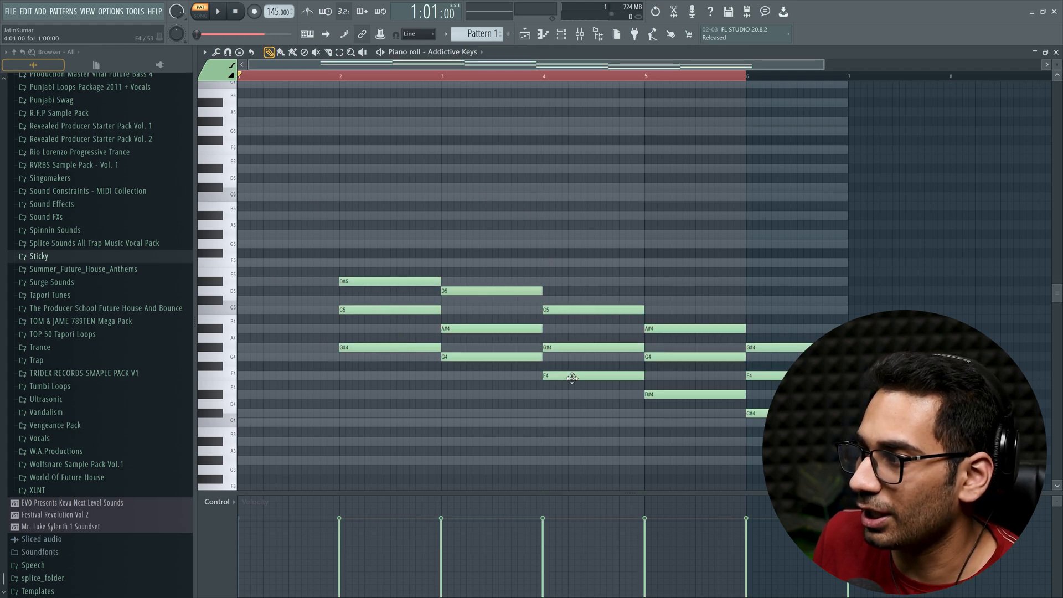
Move the F4, G#4 and C5 chord from bar 4 to bar 1 and play back the start
{"action": "left_click_drag", "start_coordinate": [602, 407], "coordinate": [576, 285]}
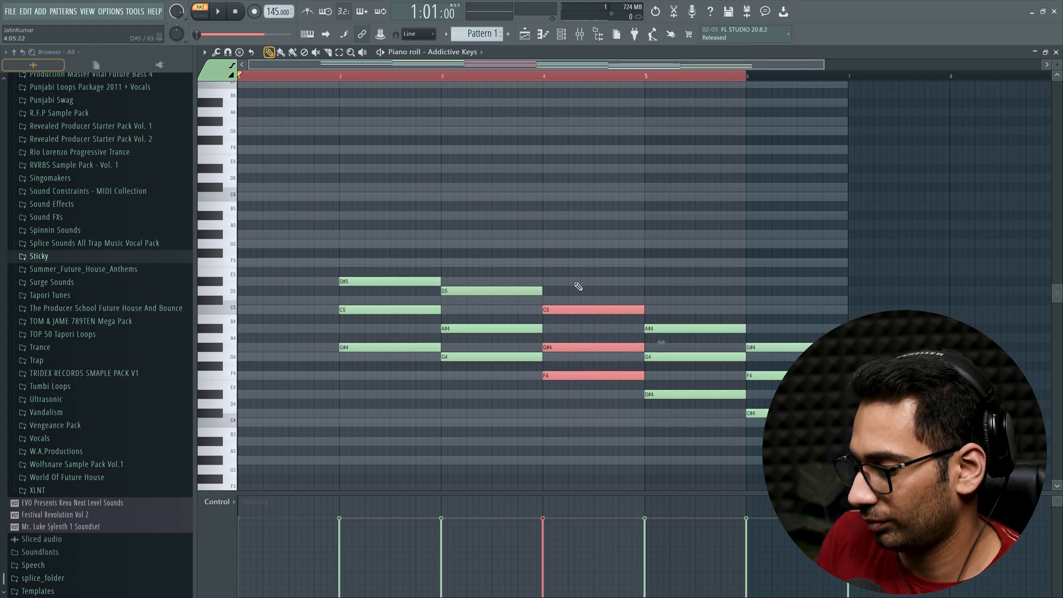
{"action": "key", "text": "shift+Left"}
{"action": "key", "text": "shift+Left"}
{"action": "key", "text": "shift+Left"}
{"action": "key", "text": "shift+Left"}
{"action": "key", "text": "shift+Left"}
{"action": "key", "text": "shift+Left"}
{"action": "key", "text": "shift+Left"}
{"action": "key", "text": "shift+Left"}
{"action": "key", "text": "shift+Left"}
{"action": "key", "text": "shift+Left"}
{"action": "key", "text": "shift+Left"}
{"action": "key", "text": "shift+Left"}
{"action": "key", "text": "shift+Left"}
{"action": "key", "text": "shift+Left"}
{"action": "key", "text": "shift+Left"}
{"action": "key", "text": "shift+Left"}
{"action": "key", "text": "shift+Left"}
{"action": "key", "text": "shift+Left"}
{"action": "key", "text": "shift+Left"}
{"action": "key", "text": "shift+Left"}
{"action": "key", "text": "shift+Left"}
{"action": "key", "text": "shift+Left"}
{"action": "key", "text": "shift+Left"}
{"action": "key", "text": "shift+Left"}
{"action": "key", "text": "shift+Left"}
{"action": "key", "text": "shift+Left"}
{"action": "key", "text": "shift+Left"}
{"action": "key", "text": "shift+Left"}
{"action": "key", "text": "shift+Left"}
{"action": "key", "text": "shift+Left"}
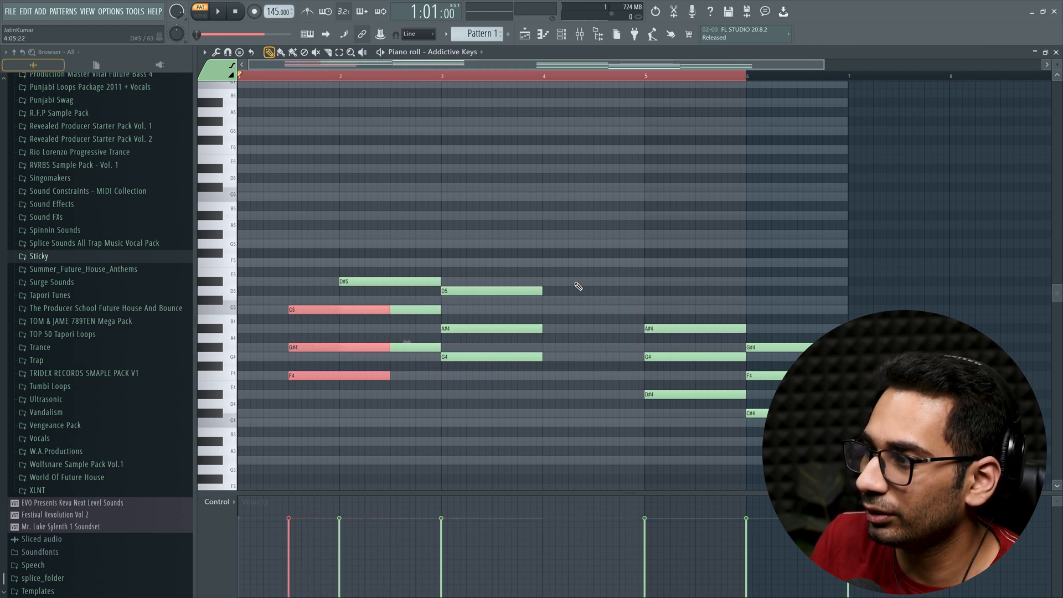
{"action": "key", "text": "space"}
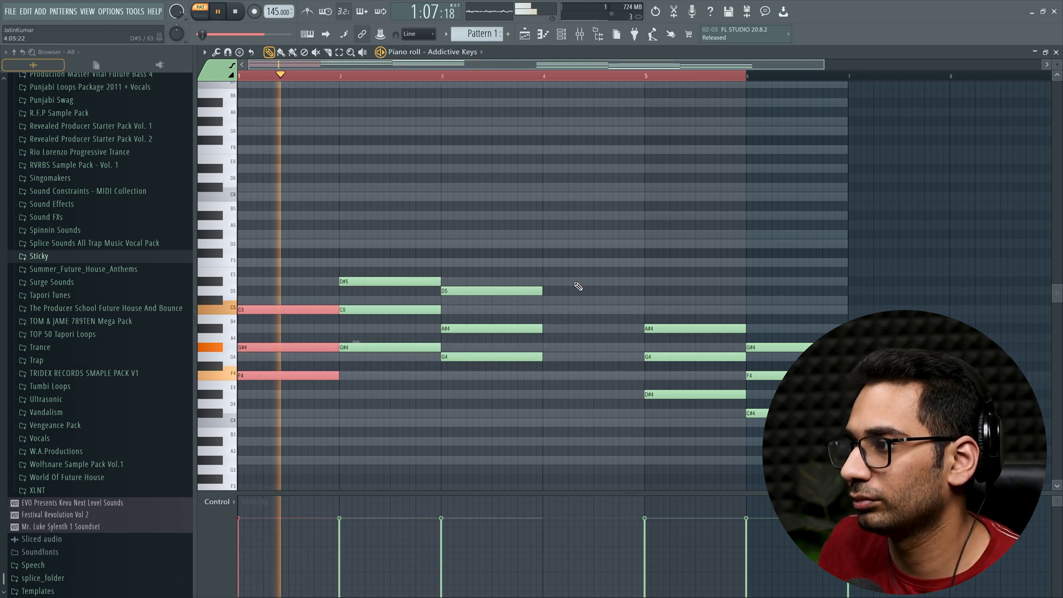
{"action": "key", "text": "space"}
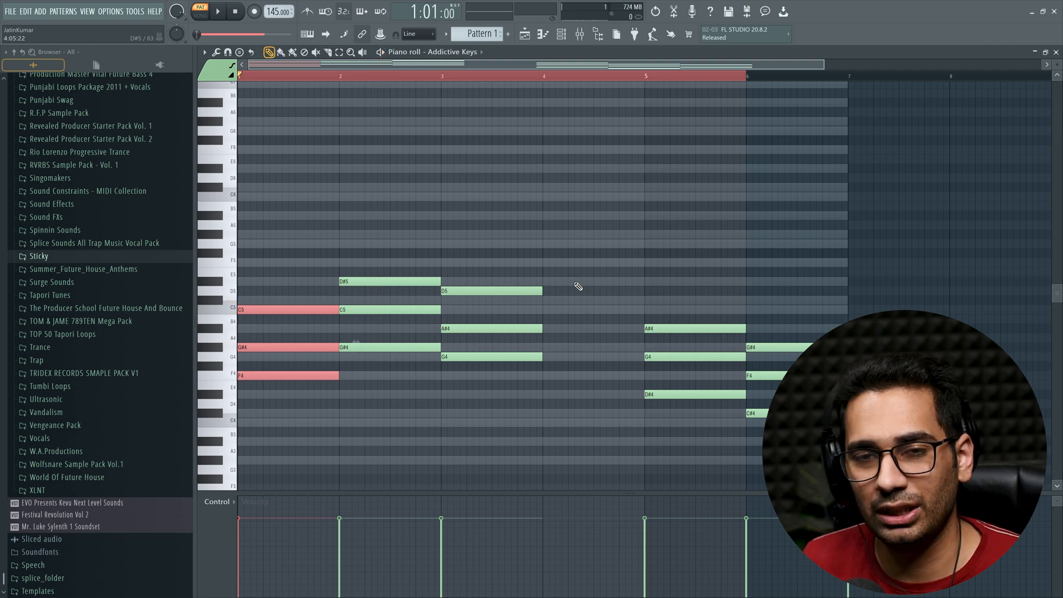
Move the G#4, C5 and D#5 chord from bar 2 into the empty bar 4
{"action": "left_click_drag", "start_coordinate": [386, 407], "coordinate": [393, 267]}
{"action": "key", "text": "shift+Right"}
{"action": "key", "text": "shift+Right"}
{"action": "key", "text": "shift+Right"}
{"action": "key", "text": "shift+Right"}
{"action": "key", "text": "shift+Right"}
{"action": "key", "text": "shift+Right"}
{"action": "key", "text": "shift+Right"}
{"action": "key", "text": "shift+Right"}
{"action": "key", "text": "shift+Right"}
{"action": "key", "text": "shift+Right"}
{"action": "key", "text": "shift+Right"}
{"action": "key", "text": "shift+Right"}
{"action": "key", "text": "shift+Right"}
{"action": "key", "text": "shift+Right"}
{"action": "key", "text": "shift+Right"}
{"action": "key", "text": "shift+Right"}
{"action": "key", "text": "shift+Right"}
{"action": "key", "text": "shift+Right"}
{"action": "key", "text": "shift+Right"}
{"action": "key", "text": "shift+Right"}
{"action": "key", "text": "shift+Right"}
{"action": "key", "text": "shift+Right"}
{"action": "key", "text": "shift+Right"}
{"action": "key", "text": "shift+Right"}
{"action": "key", "text": "shift+Right"}
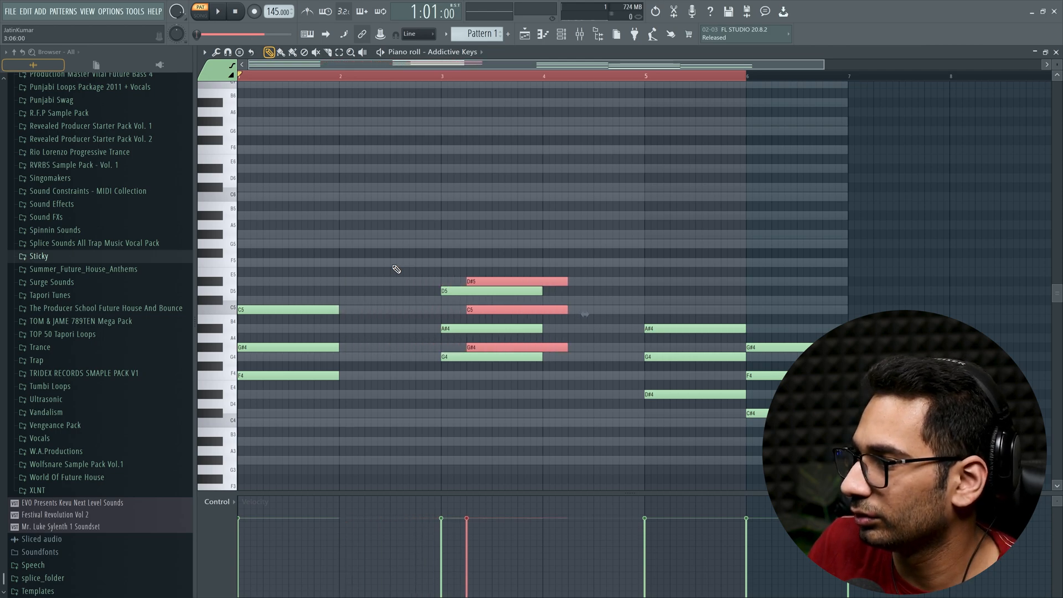
{"action": "key", "text": "shift+Right"}
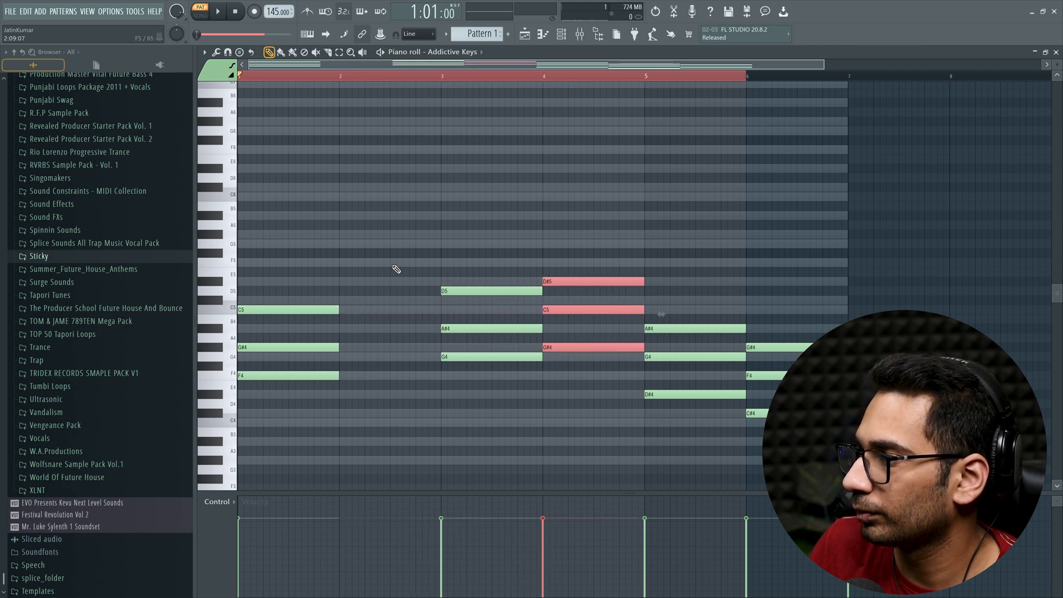
Move the C#4, F4 and G#4 chord from bar 6 to bar 2 and play back the new order
{"action": "left_click_drag", "start_coordinate": [792, 421], "coordinate": [773, 247]}
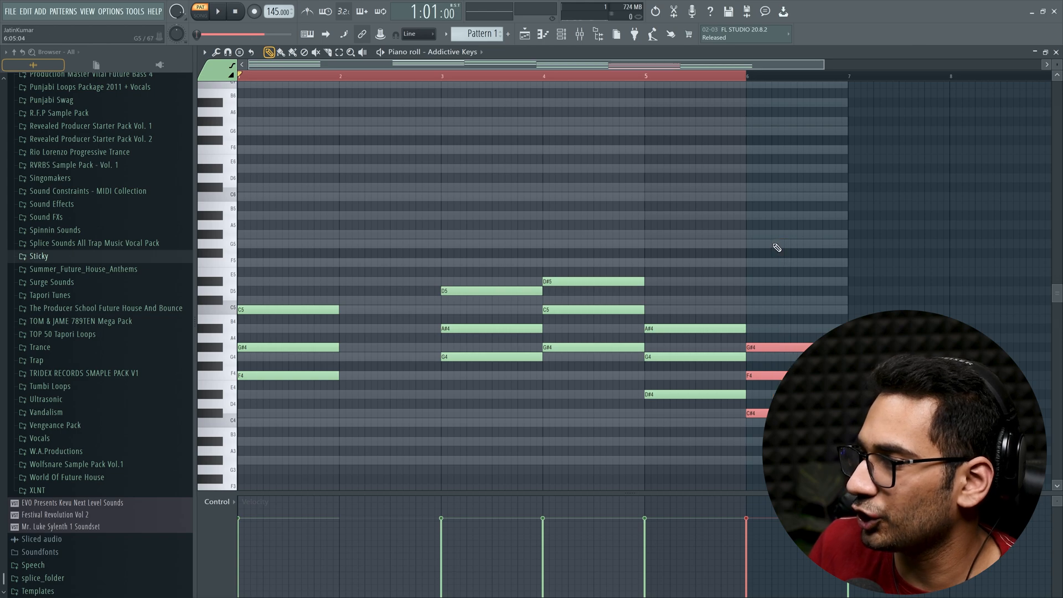
{"action": "key", "text": "shift+Left"}
{"action": "key", "text": "shift+Left"}
{"action": "key", "text": "shift+Left"}
{"action": "key", "text": "shift+Left"}
{"action": "key", "text": "shift+Left"}
{"action": "key", "text": "shift+Left"}
{"action": "key", "text": "shift+Left"}
{"action": "key", "text": "shift+Left"}
{"action": "key", "text": "shift+Left"}
{"action": "key", "text": "shift+Left"}
{"action": "key", "text": "shift+Left"}
{"action": "key", "text": "shift+Left"}
{"action": "key", "text": "shift+Left"}
{"action": "key", "text": "shift+Left"}
{"action": "key", "text": "shift+Left"}
{"action": "key", "text": "shift+Left"}
{"action": "key", "text": "shift+Left"}
{"action": "key", "text": "shift+Left"}
{"action": "key", "text": "shift+Left"}
{"action": "key", "text": "shift+Left"}
{"action": "key", "text": "shift+Left"}
{"action": "key", "text": "shift+Left"}
{"action": "key", "text": "shift+Left"}
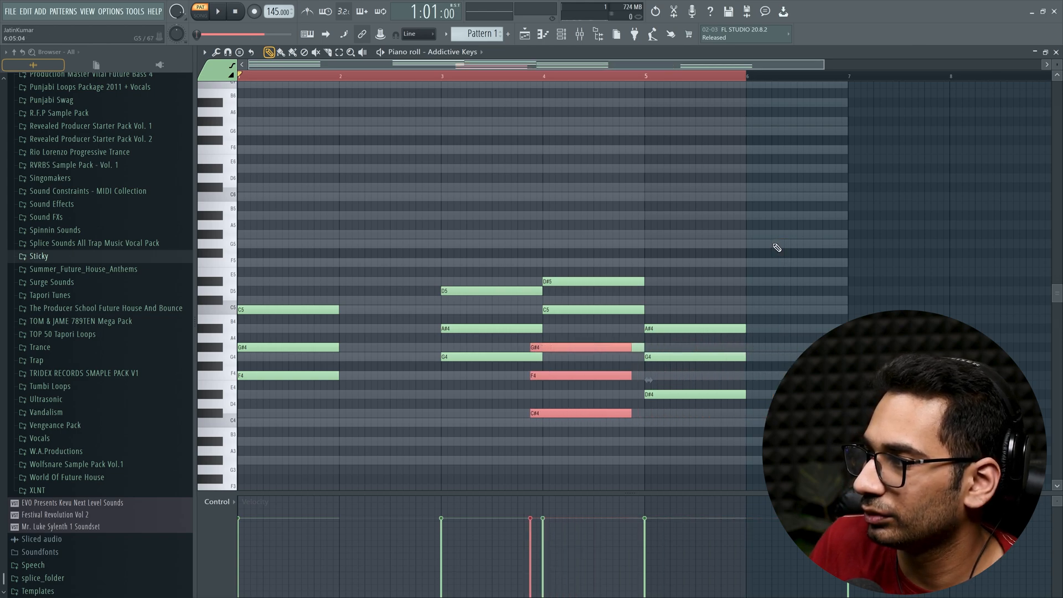
{"action": "key", "text": "shift+Left"}
{"action": "key", "text": "shift+Left"}
{"action": "key", "text": "shift+Left"}
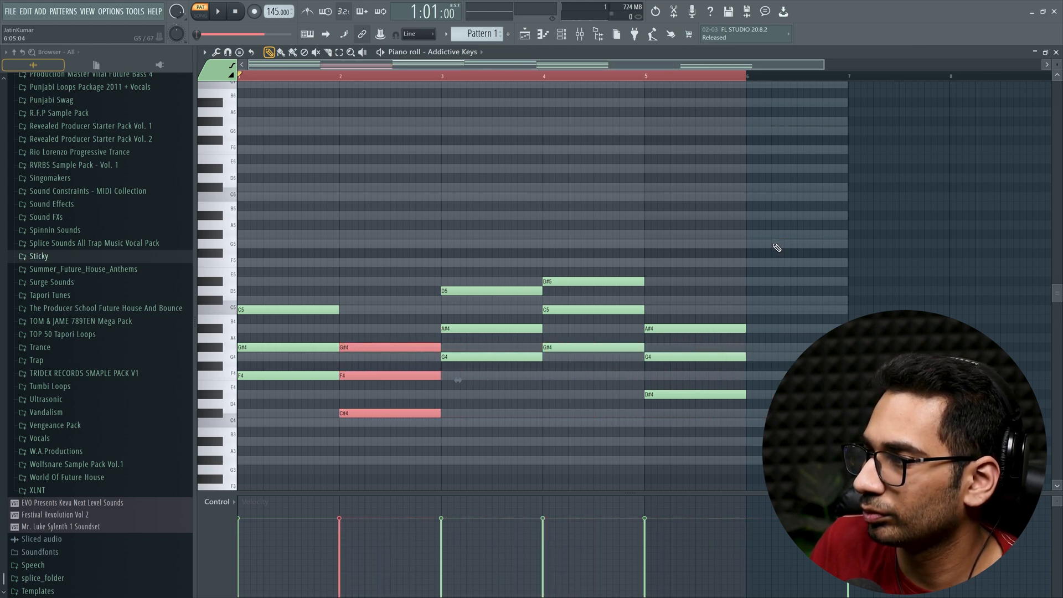
{"action": "key", "text": "space"}
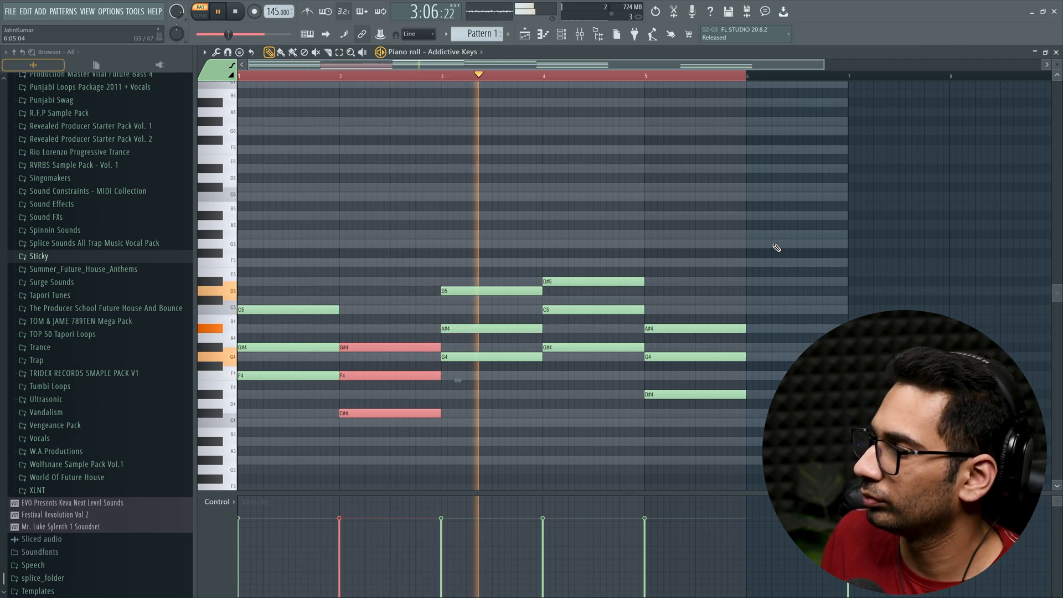
{"action": "key", "text": "space"}
Move the chords in bars 3 and 4 past the end of the progression, to about bar 8 onward
{"action": "left_click_drag", "start_coordinate": [596, 379], "coordinate": [508, 277]}
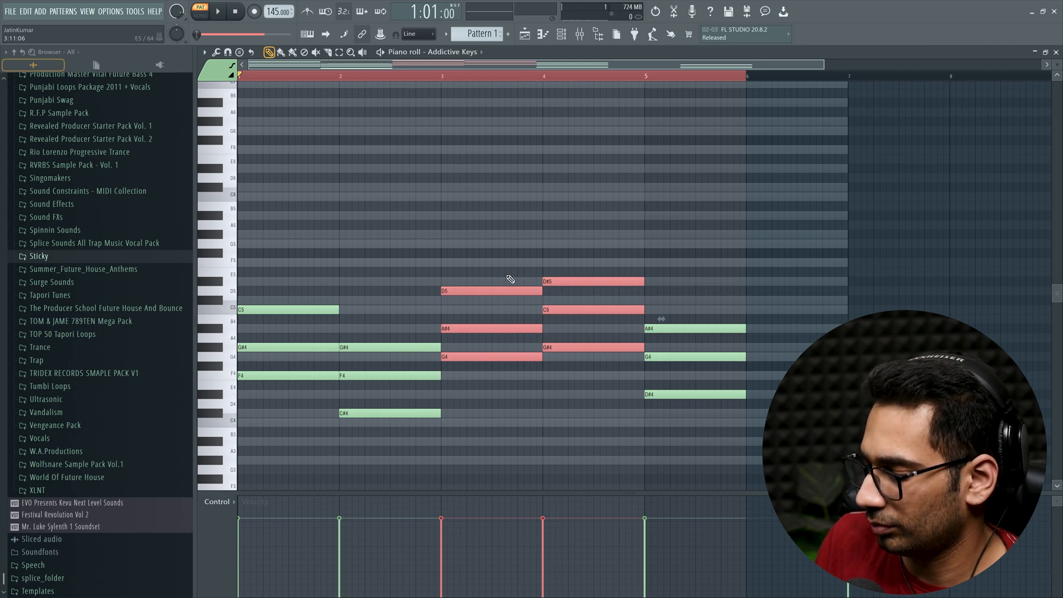
{"action": "key", "text": "shift+Right"}
{"action": "key", "text": "shift+Right"}
{"action": "key", "text": "shift+Right"}
{"action": "key", "text": "shift+Right"}
{"action": "key", "text": "shift+Right"}
{"action": "key", "text": "shift+Right"}
{"action": "key", "text": "shift+Right"}
{"action": "key", "text": "shift+Right"}
{"action": "key", "text": "shift+Right"}
{"action": "key", "text": "shift+Right"}
{"action": "key", "text": "shift+Right"}
{"action": "key", "text": "shift+Right"}
{"action": "key", "text": "shift+Right"}
{"action": "key", "text": "shift+Right"}
{"action": "key", "text": "shift+Right"}
{"action": "key", "text": "shift+Right"}
{"action": "key", "text": "shift+Right"}
{"action": "key", "text": "shift+Right"}
{"action": "key", "text": "shift+Right"}
{"action": "key", "text": "shift+Right"}
{"action": "key", "text": "shift+Right"}
{"action": "key", "text": "shift+Right"}
{"action": "key", "text": "shift+Right"}
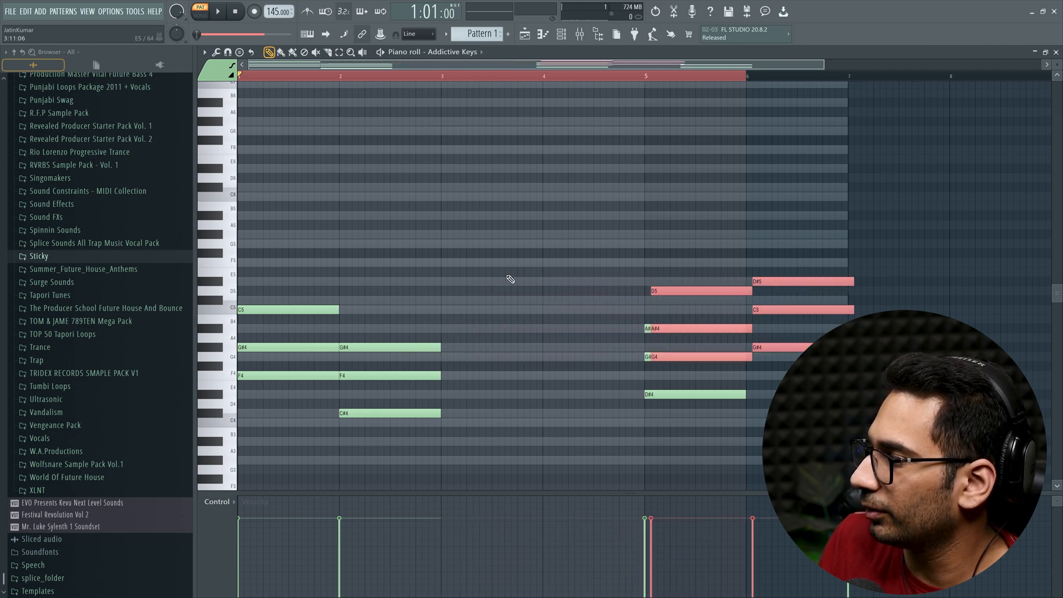
{"action": "key", "text": "shift+Right"}
{"action": "key", "text": "shift+Right"}
{"action": "key", "text": "shift+Right"}
{"action": "key", "text": "shift+Right"}
{"action": "key", "text": "shift+Right"}
{"action": "key", "text": "shift+Right"}
{"action": "key", "text": "shift+Right"}
{"action": "key", "text": "shift+Right"}
{"action": "key", "text": "shift+Right"}
{"action": "key", "text": "shift+Right"}
{"action": "key", "text": "shift+Right"}
{"action": "key", "text": "shift+Right"}
{"action": "key", "text": "shift+Right"}
{"action": "key", "text": "shift+Right"}
{"action": "key", "text": "shift+Right"}
{"action": "key", "text": "shift+Right"}
{"action": "key", "text": "shift+Right"}
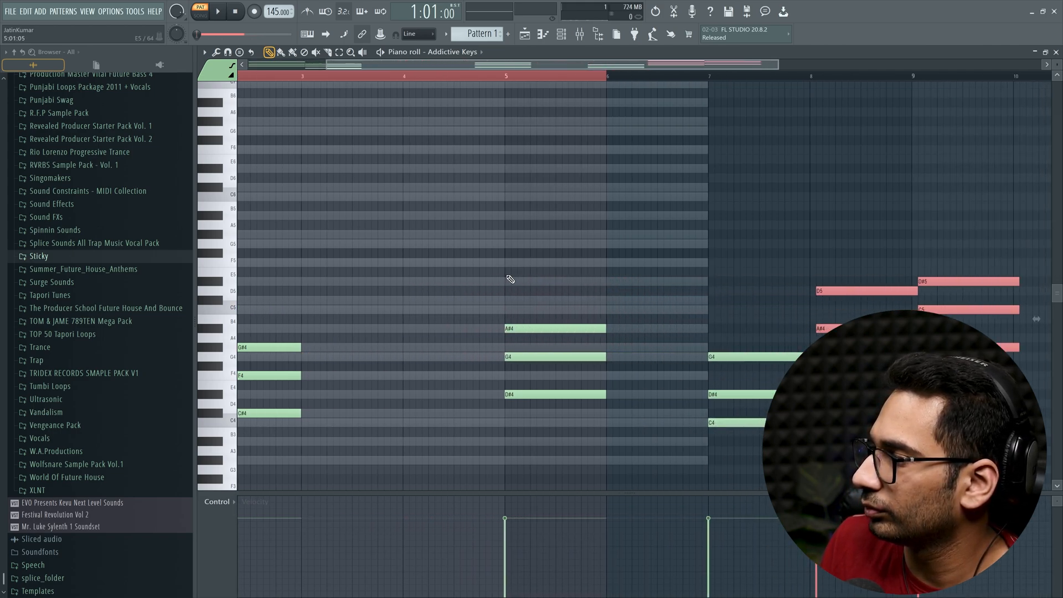
Move the D#4, G4 and A#4 chord from bar 5 to bar 3 and play back the new order
{"action": "left_click_drag", "start_coordinate": [602, 430], "coordinate": [535, 241]}
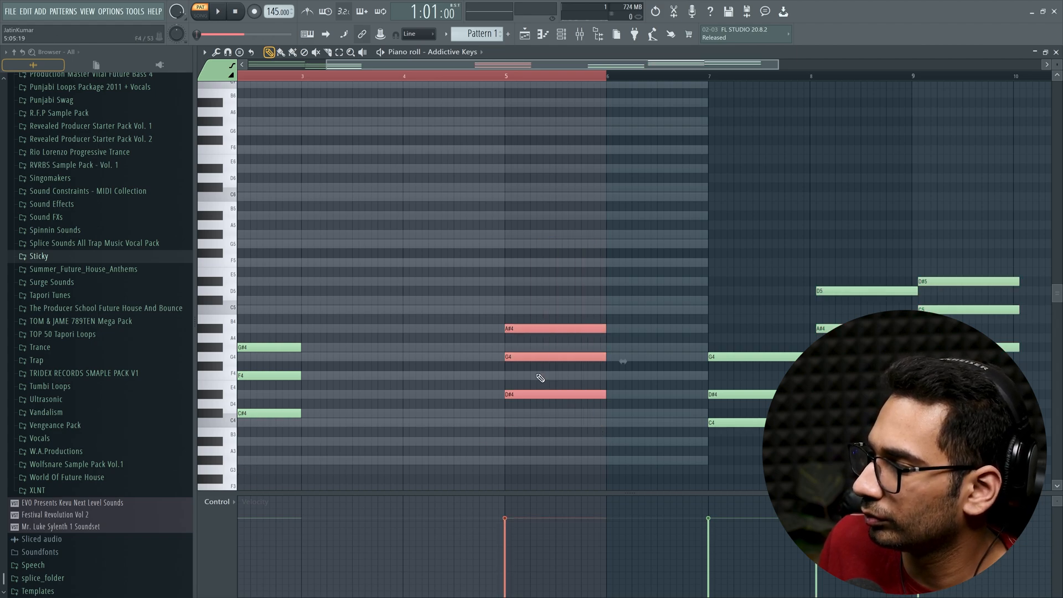
{"action": "key", "text": "shift+Left"}
{"action": "key", "text": "shift+Left"}
{"action": "key", "text": "shift+Left"}
{"action": "key", "text": "shift+Left"}
{"action": "key", "text": "shift+Left"}
{"action": "key", "text": "shift+Left"}
{"action": "key", "text": "shift+Left"}
{"action": "key", "text": "shift+Left"}
{"action": "key", "text": "shift+Left"}
{"action": "key", "text": "shift+Left"}
{"action": "key", "text": "shift+Left"}
{"action": "key", "text": "shift+Left"}
{"action": "key", "text": "shift+Left"}
{"action": "key", "text": "shift+Left"}
{"action": "key", "text": "shift+Left"}
{"action": "key", "text": "shift+Left"}
{"action": "key", "text": "shift+Left"}
{"action": "key", "text": "shift+Left"}
{"action": "key", "text": "shift+Left"}
{"action": "key", "text": "shift+Left"}
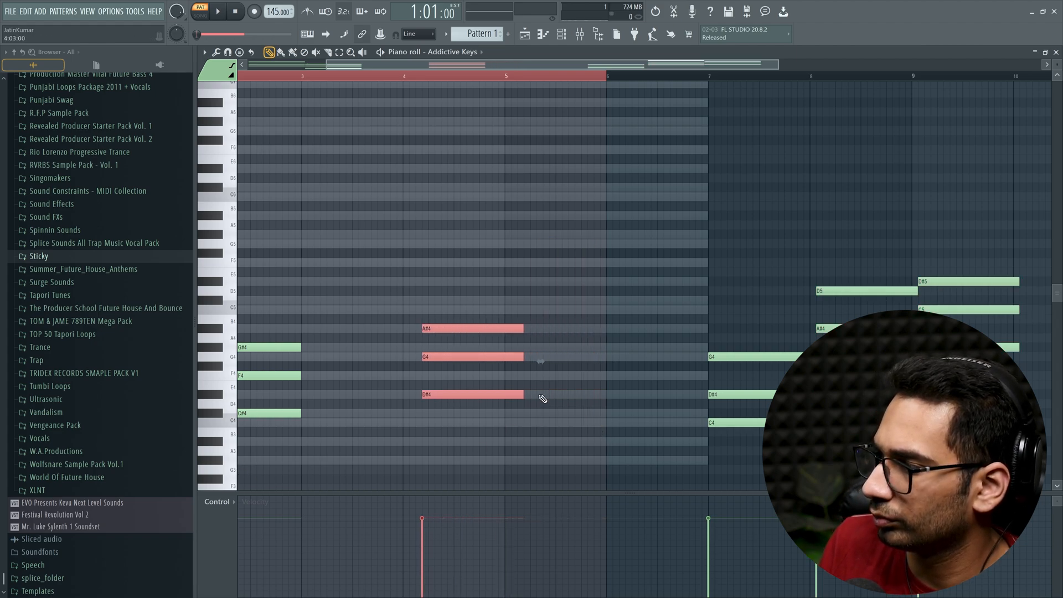
{"action": "key", "text": "shift+Left"}
{"action": "key", "text": "shift+Left"}
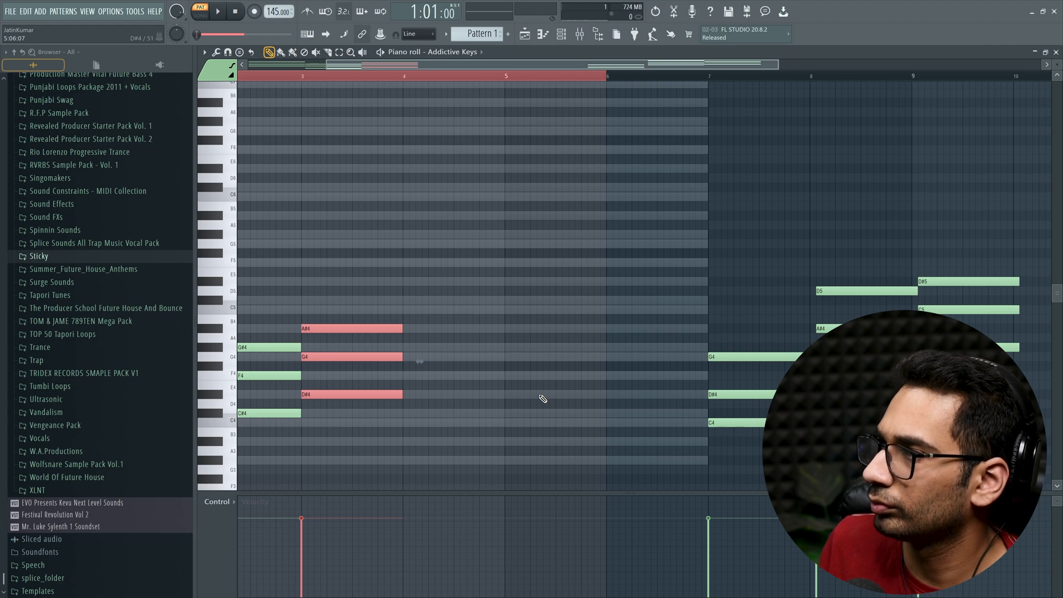
{"action": "key", "text": "space"}
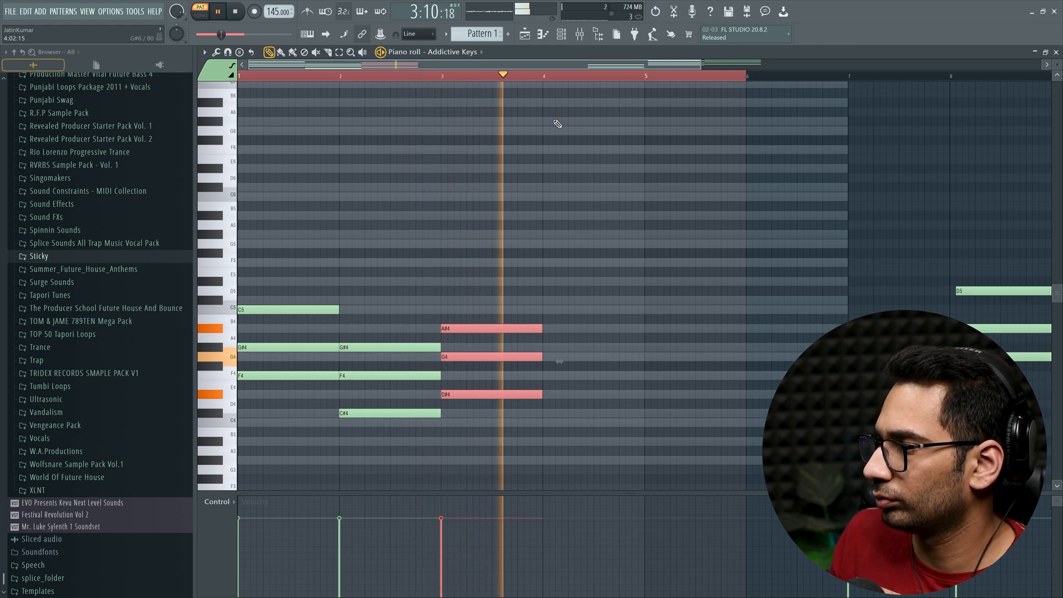
{"action": "key", "text": "space"}
{"action": "left_click", "coordinate": [559, 361]}
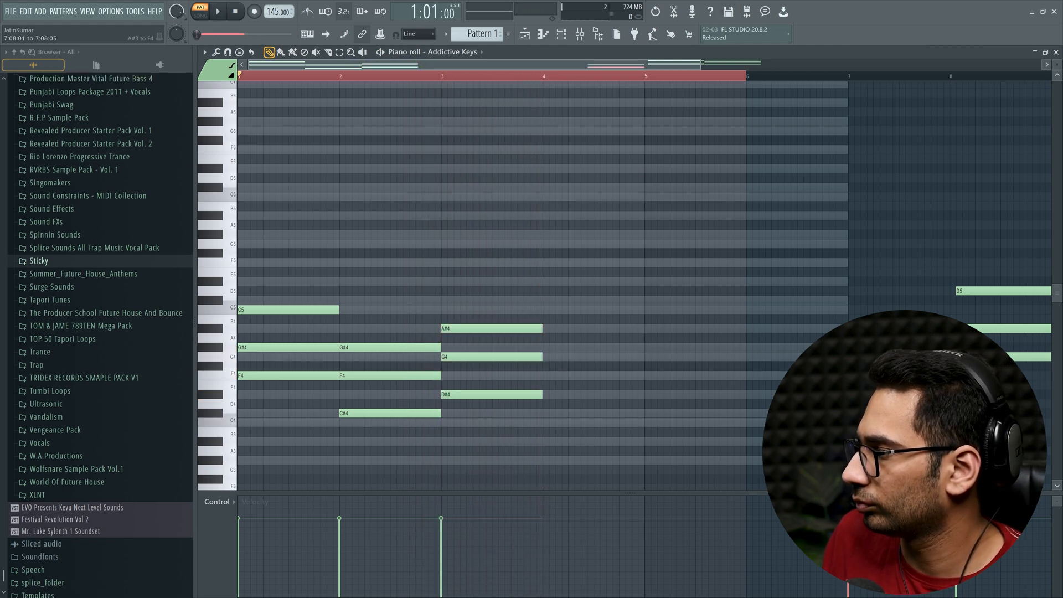
Move the C4, D#4 and G4 chord from bar 7 to bar 4 and play back the four bars
{"action": "left_click_drag", "start_coordinate": [940, 389], "coordinate": [660, 389]}
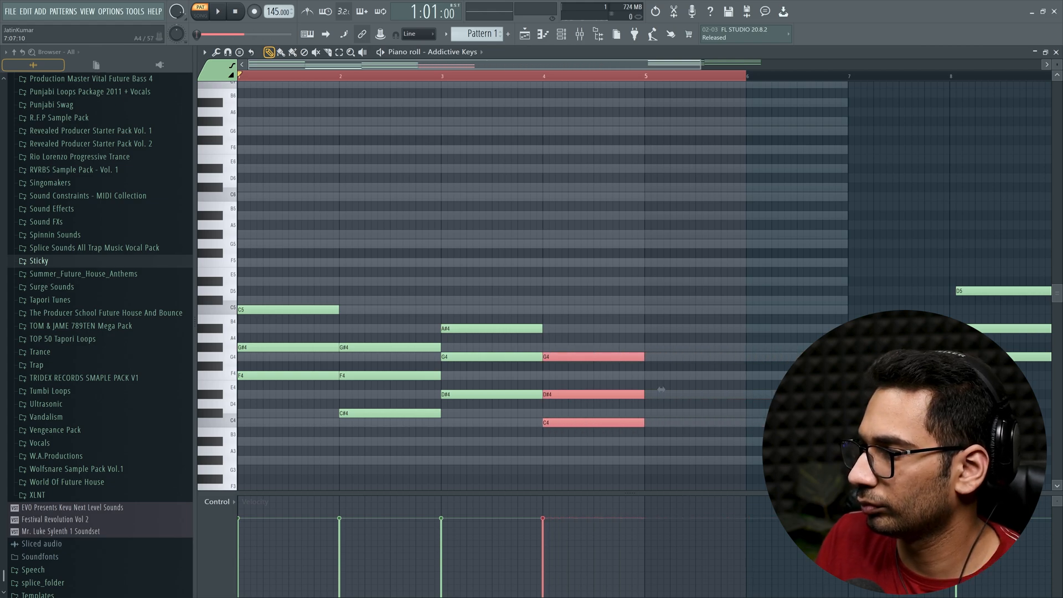
{"action": "key", "text": "space"}
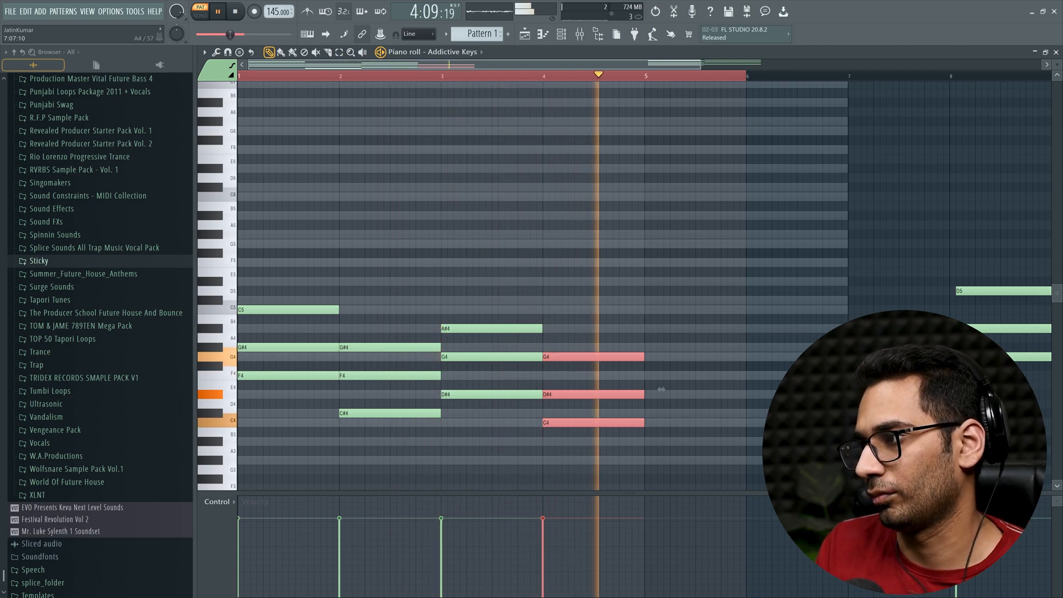
{"action": "key", "text": "space"}
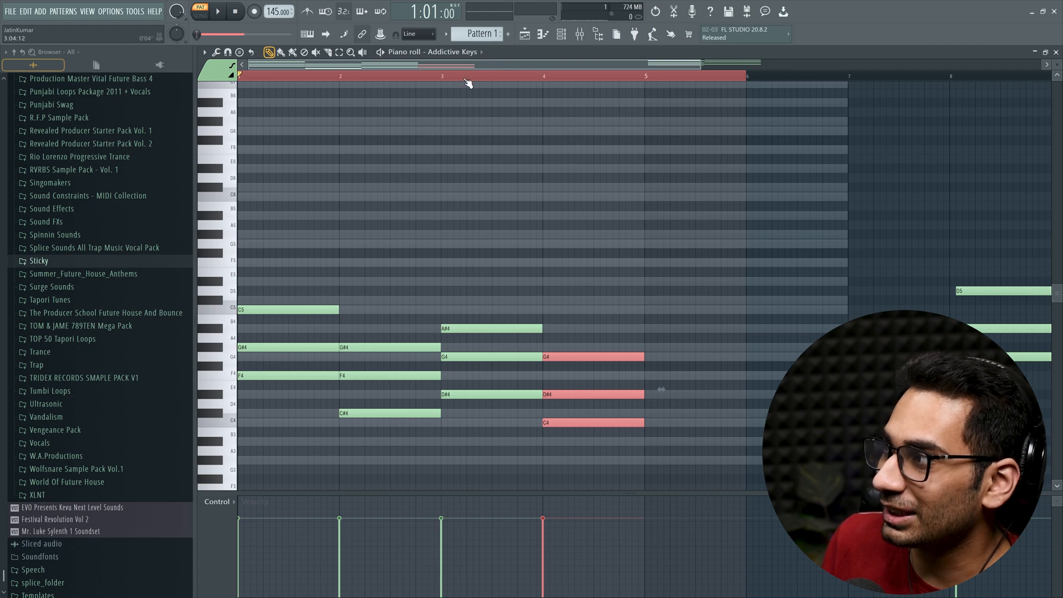
Shift the two spare chords at bar 8 one bar later so they start at bar 9, and clear the selection
{"action": "scroll", "coordinate": [468, 83], "scroll_direction": "down", "scroll_amount": 3}
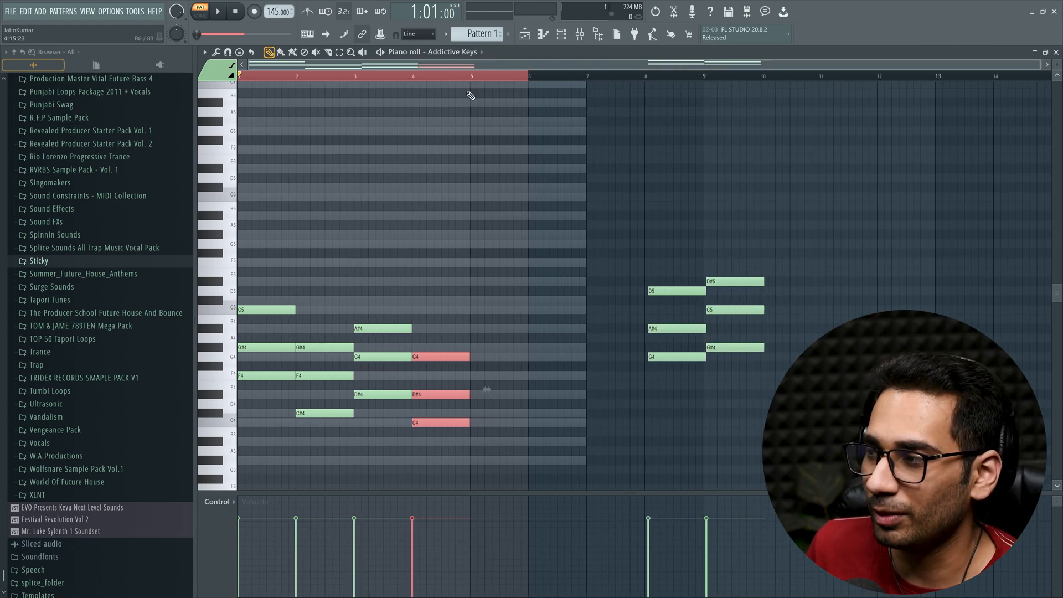
{"action": "scroll", "coordinate": [469, 95], "scroll_direction": "down", "scroll_amount": 5}
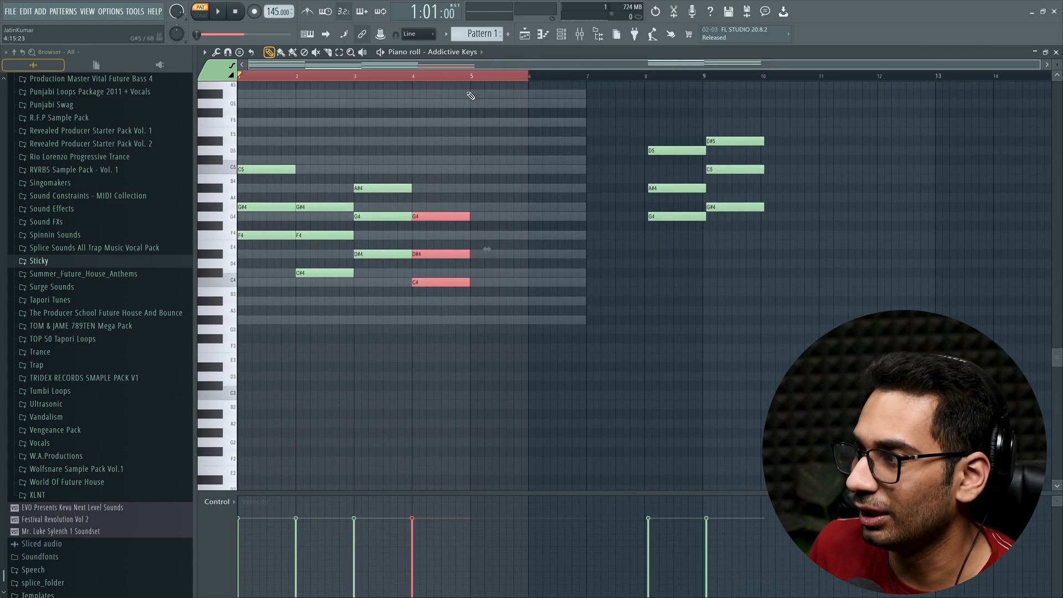
{"action": "scroll", "coordinate": [464, 136], "scroll_direction": "up", "scroll_amount": 1}
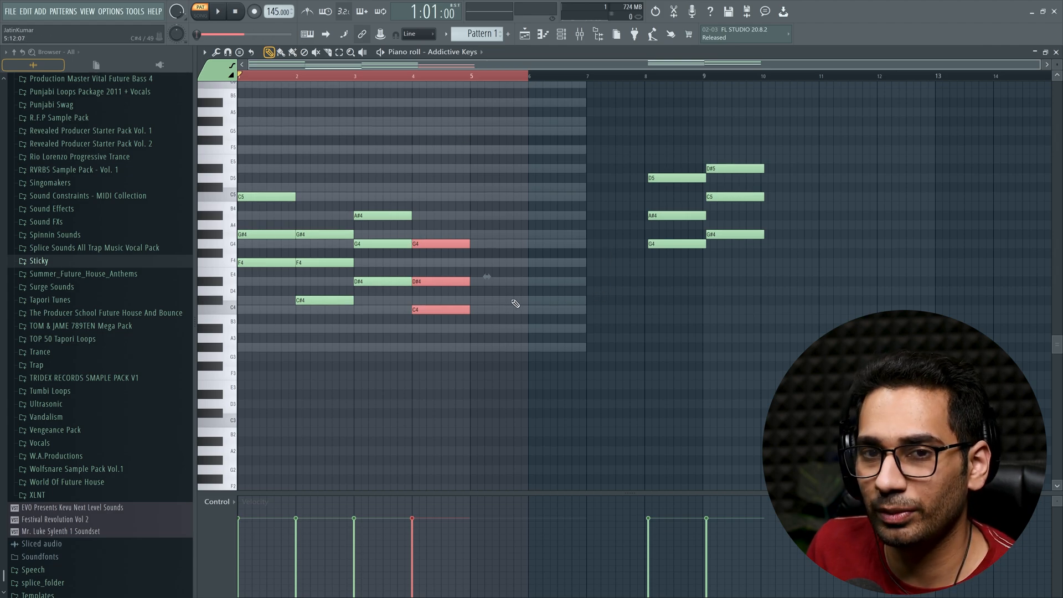
{"action": "scroll", "coordinate": [514, 303], "scroll_direction": "up", "scroll_amount": 1}
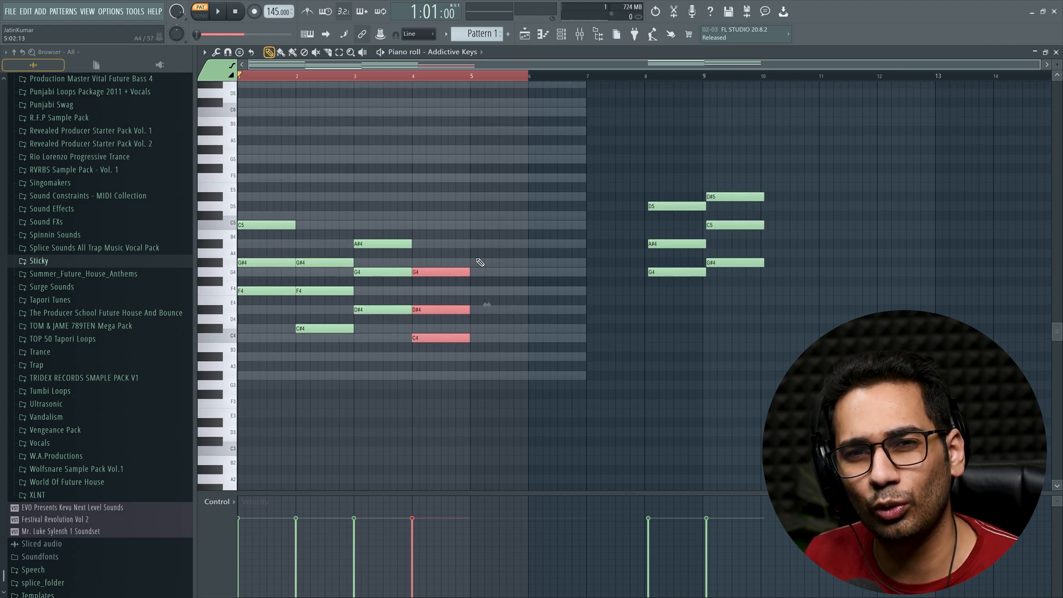
{"action": "left_click_drag", "start_coordinate": [653, 340], "coordinate": [683, 173]}
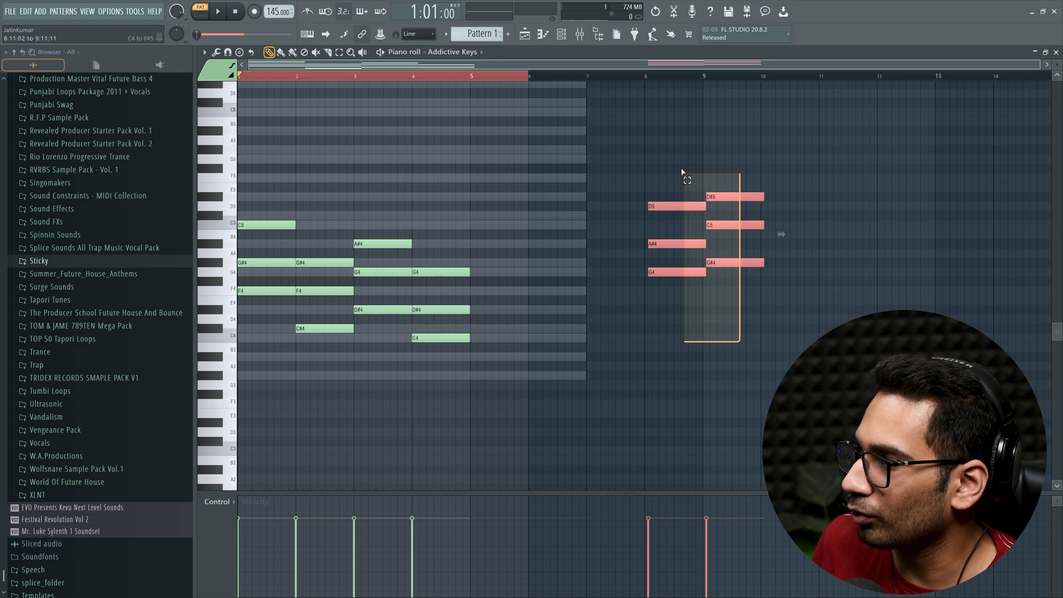
{"action": "key", "text": "shift+Right"}
{"action": "key", "text": "shift+Right"}
{"action": "key", "text": "shift+Right"}
{"action": "key", "text": "shift+Right"}
{"action": "key", "text": "shift+Right"}
{"action": "key", "text": "shift+Right"}
{"action": "key", "text": "shift+Right"}
{"action": "key", "text": "shift+Right"}
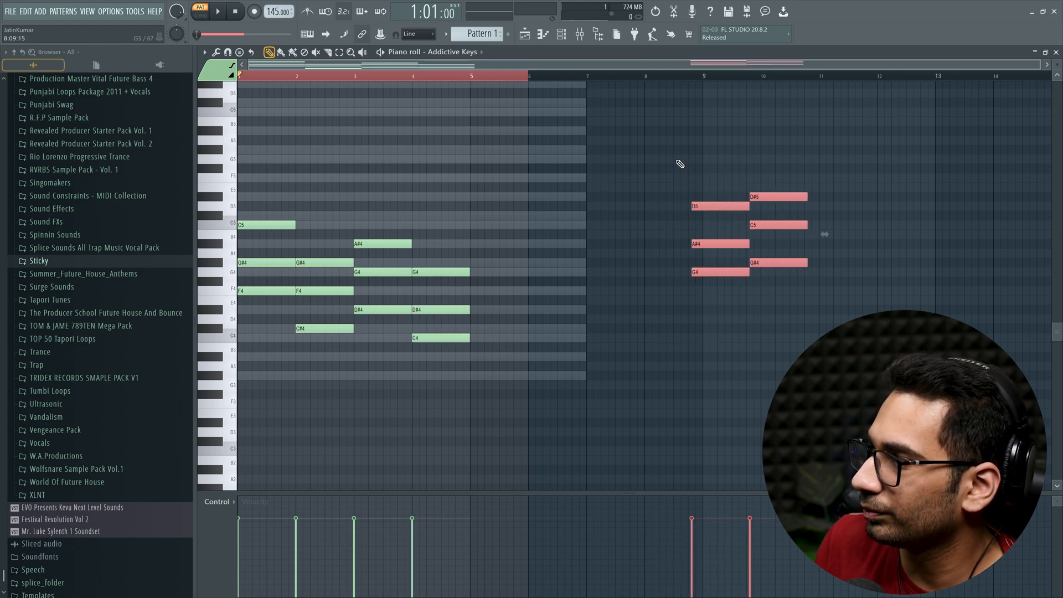
{"action": "key", "text": "ctrl+d"}
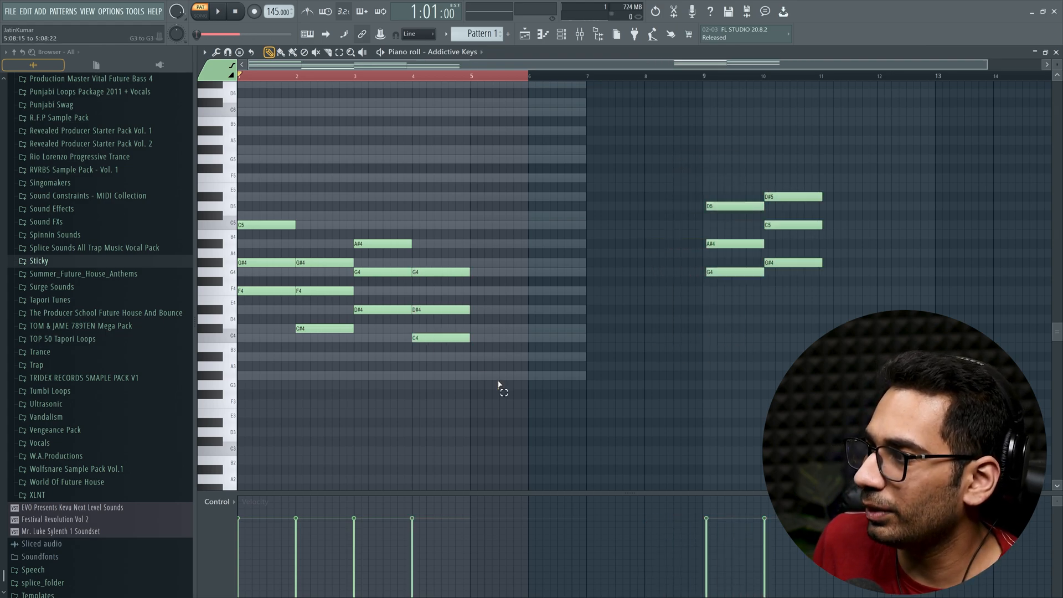
Duplicate the four-bar chord progression and place the copy so it starts at bar 5
{"action": "left_click_drag", "start_coordinate": [502, 384], "coordinate": [224, 173]}
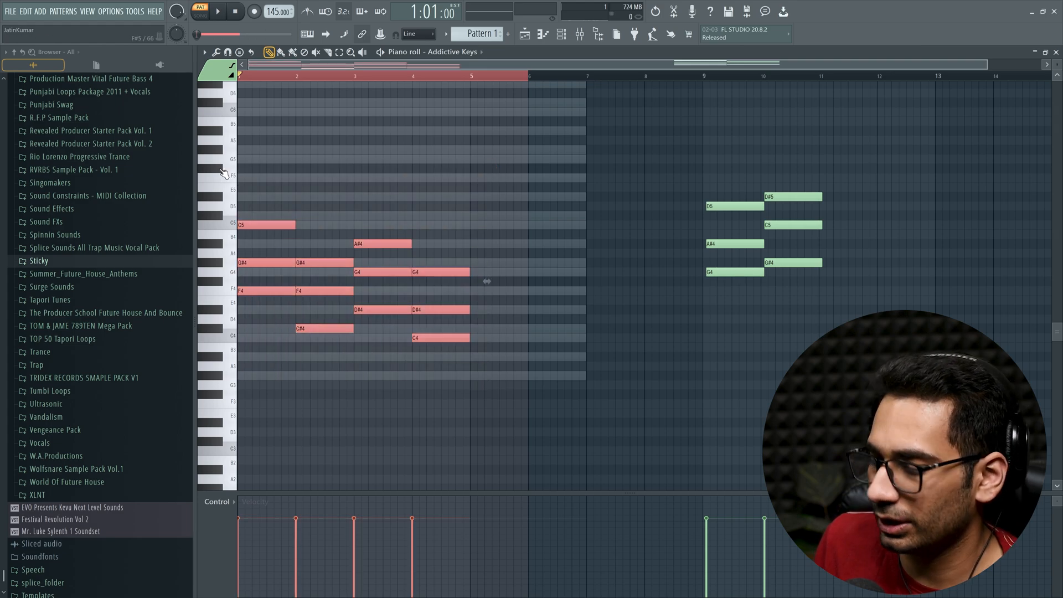
{"action": "key", "text": "ctrl+b"}
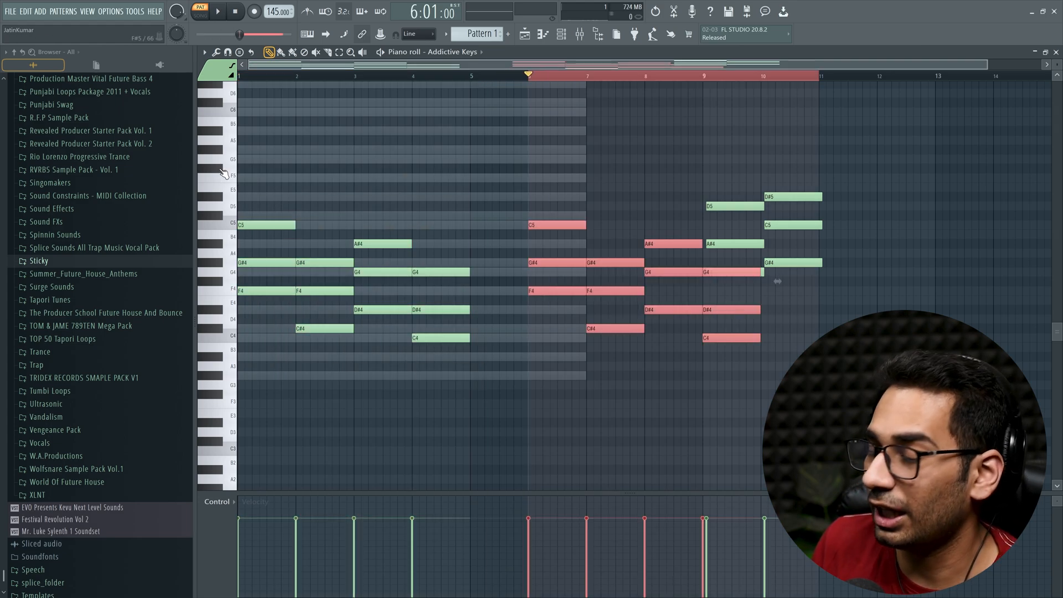
{"action": "key", "text": "shift+Left"}
{"action": "key", "text": "shift+Left"}
{"action": "key", "text": "shift+Left"}
{"action": "key", "text": "shift+Left"}
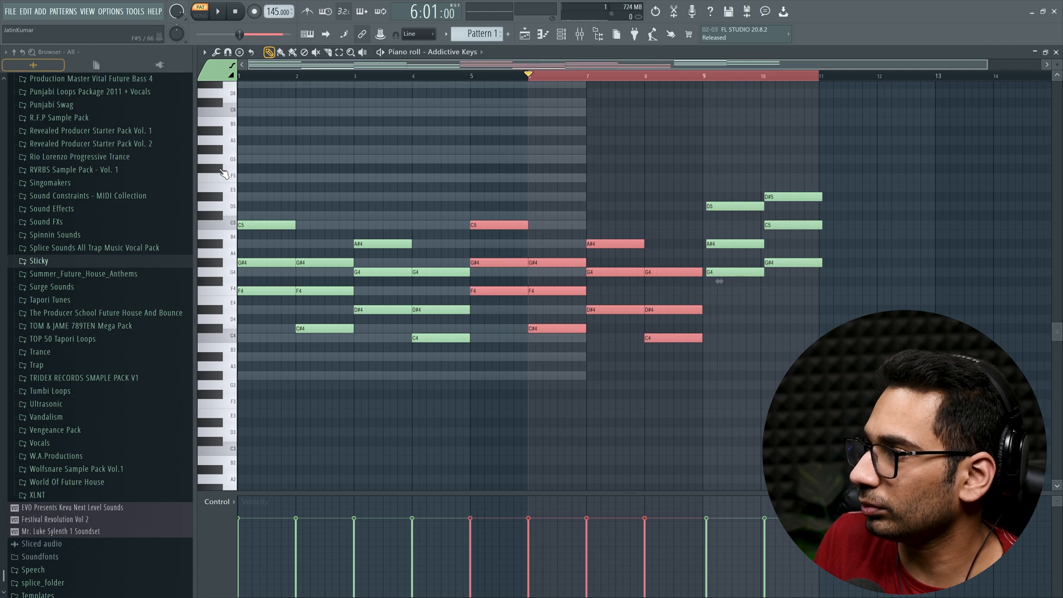
Clear the time selection and play back the eight-bar progression from bar 1
{"action": "left_click", "coordinate": [252, 79]}
{"action": "left_click", "coordinate": [219, 11]}
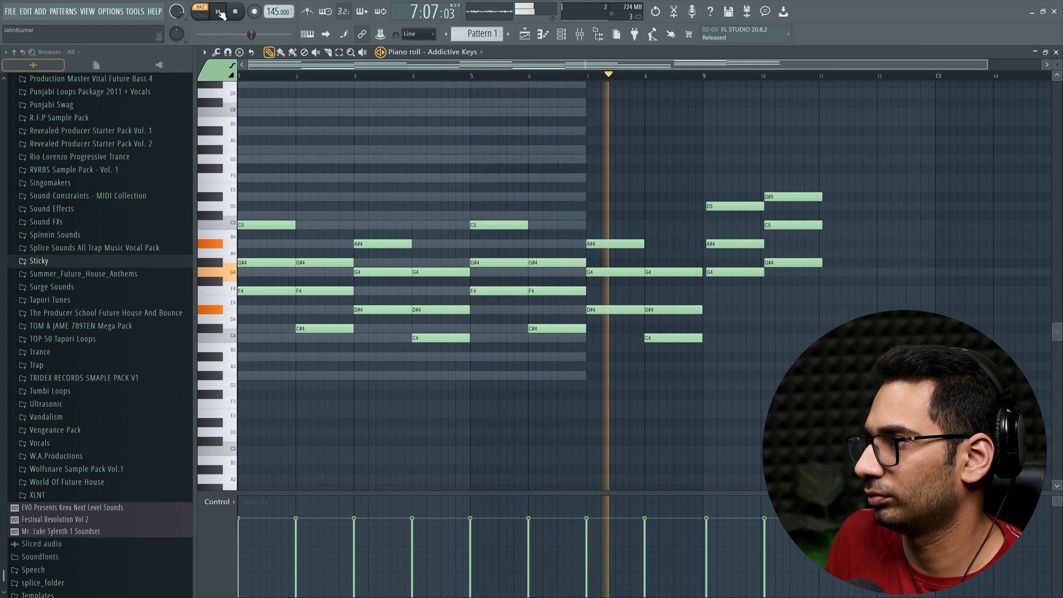
{"action": "key", "text": "space"}
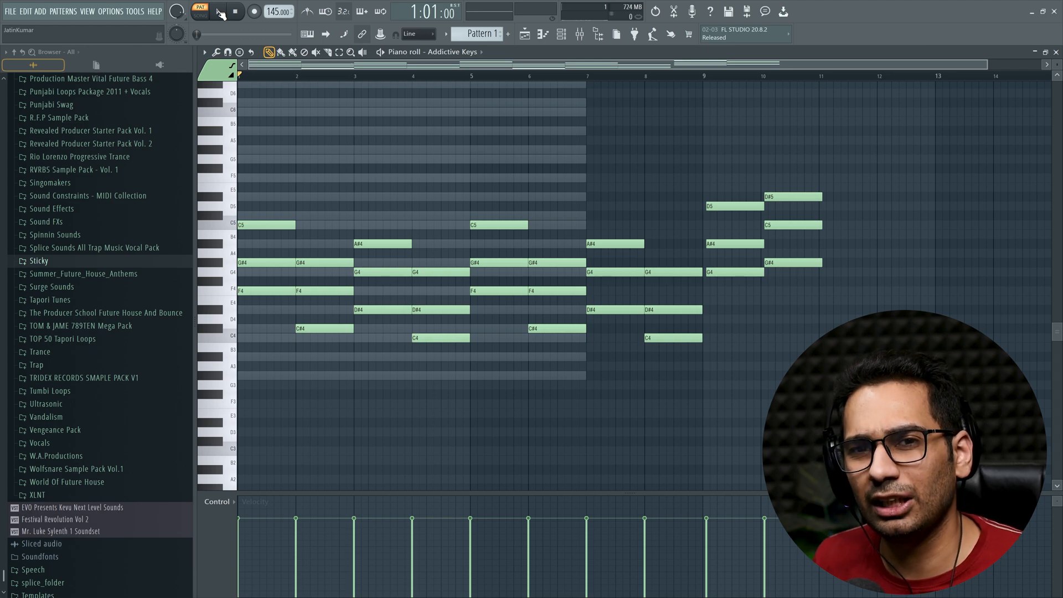
Move the D#4, G4 and A#4 chord from bar 7 out to about bar 11, behind the spare chords
{"action": "scroll", "coordinate": [313, 287], "scroll_direction": "up", "scroll_amount": 3}
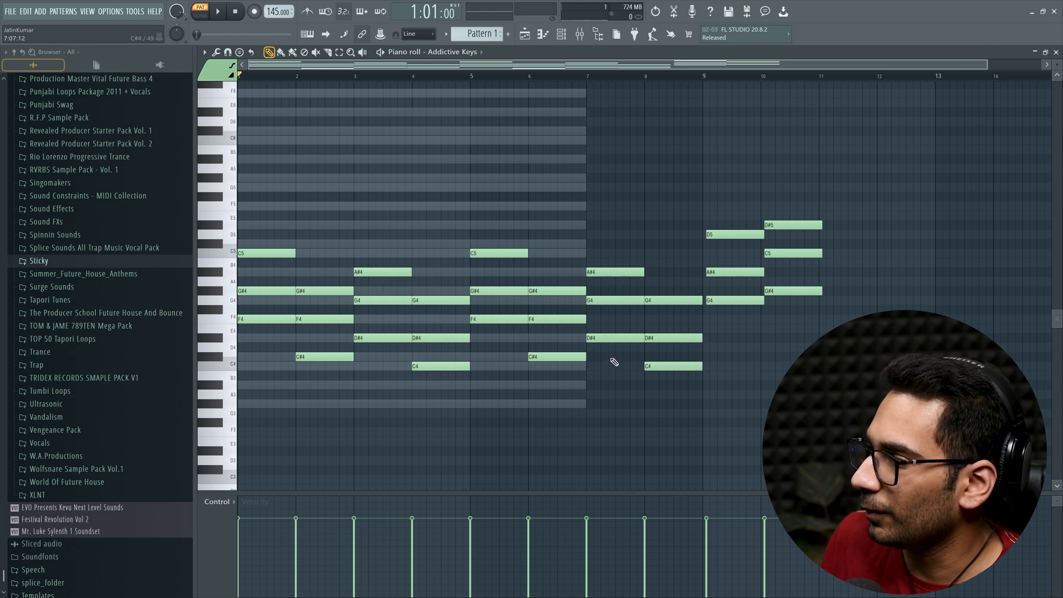
{"action": "left_click_drag", "start_coordinate": [613, 358], "coordinate": [611, 271]}
{"action": "key", "text": "shift+Right"}
{"action": "key", "text": "shift+Right"}
{"action": "key", "text": "shift+Right"}
{"action": "key", "text": "shift+Right"}
{"action": "key", "text": "shift+Right"}
{"action": "key", "text": "shift+Right"}
{"action": "key", "text": "shift+Right"}
{"action": "key", "text": "shift+Right"}
{"action": "key", "text": "shift+Right"}
{"action": "key", "text": "shift+Right"}
{"action": "key", "text": "shift+Right"}
{"action": "key", "text": "shift+Right"}
{"action": "key", "text": "shift+Right"}
{"action": "key", "text": "shift+Right"}
{"action": "key", "text": "shift+Right"}
{"action": "key", "text": "shift+Right"}
{"action": "key", "text": "shift+Right"}
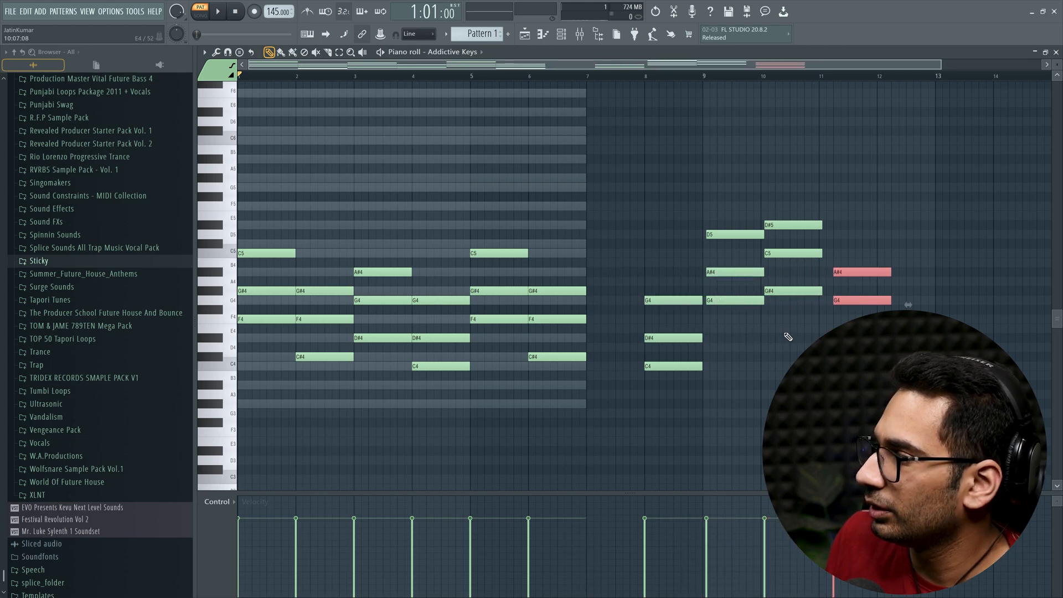
Move the spare G4, A#4 and D5 chord from bar 9 into the empty bar 7
{"action": "left_click_drag", "start_coordinate": [739, 344], "coordinate": [733, 204]}
{"action": "key", "text": "shift+Left"}
{"action": "key", "text": "shift+Left"}
{"action": "key", "text": "shift+Left"}
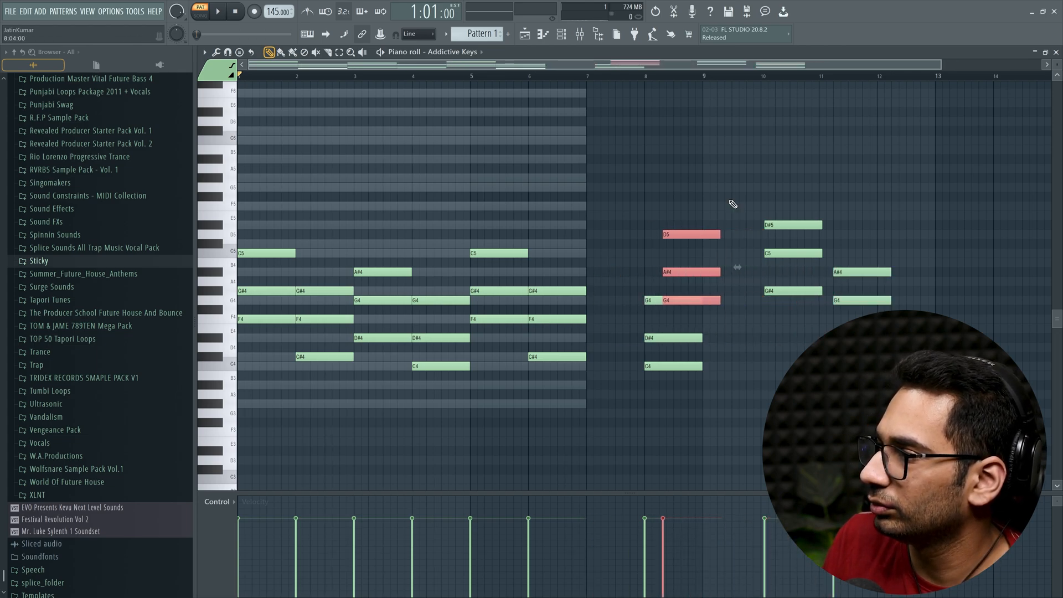
{"action": "key", "text": "shift+Left"}
{"action": "key", "text": "shift+Left"}
{"action": "key", "text": "shift+Left"}
{"action": "key", "text": "shift+Left"}
{"action": "key", "text": "shift+Left"}
{"action": "key", "text": "shift+Left"}
{"action": "key", "text": "shift+Left"}
{"action": "key", "text": "shift+Left"}
{"action": "key", "text": "shift+Left"}
{"action": "key", "text": "shift+Left"}
{"action": "key", "text": "shift+Left"}
{"action": "key", "text": "shift+Left"}
{"action": "key", "text": "shift+Left"}
{"action": "key", "text": "shift+Left"}
{"action": "key", "text": "shift+Left"}
{"action": "key", "text": "shift+Left"}
{"action": "key", "text": "shift+Left"}
{"action": "key", "text": "shift+Left"}
{"action": "key", "text": "shift+Left"}
{"action": "key", "text": "shift+Left"}
{"action": "scroll", "coordinate": [587, 277], "scroll_direction": "up", "scroll_amount": 6}
{"action": "scroll", "coordinate": [565, 291], "scroll_direction": "down", "scroll_amount": 7}
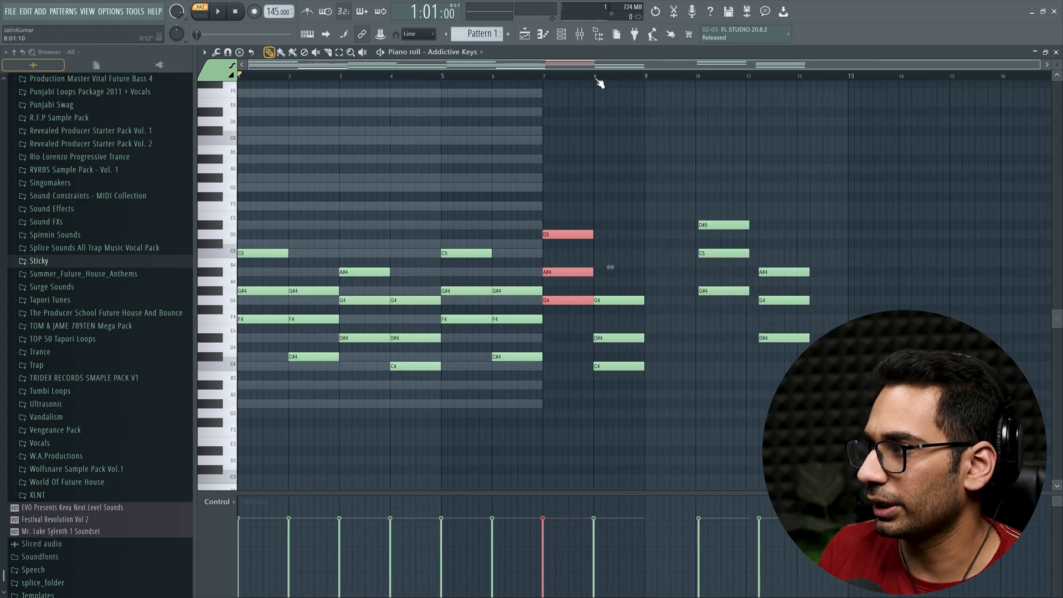
Transpose the bar 7 chord down one octave, clear the selection, and play back the progression
{"action": "key", "text": "ctrl+Down"}
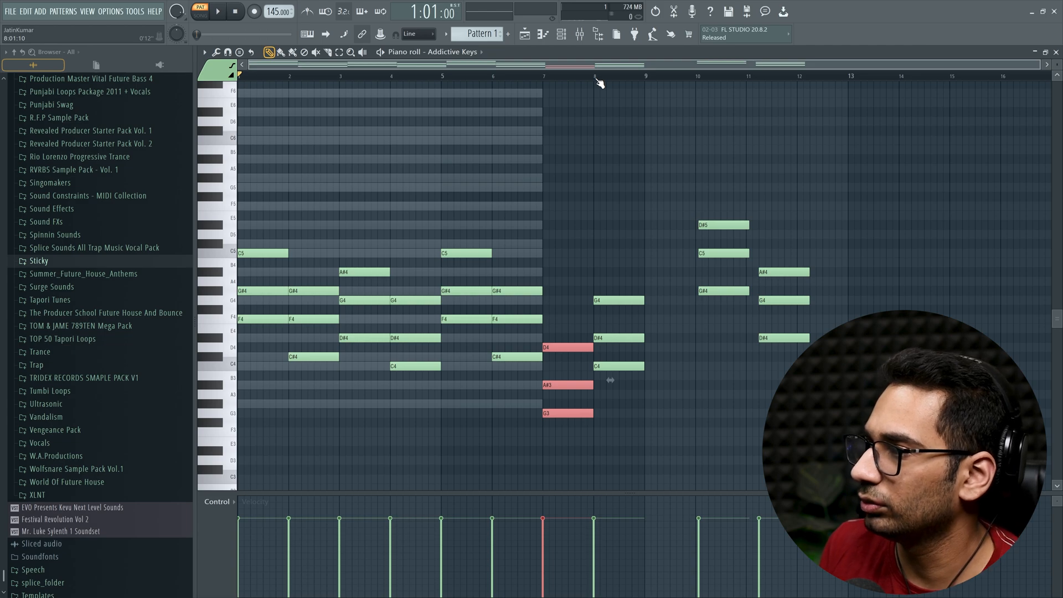
{"action": "key", "text": "space"}
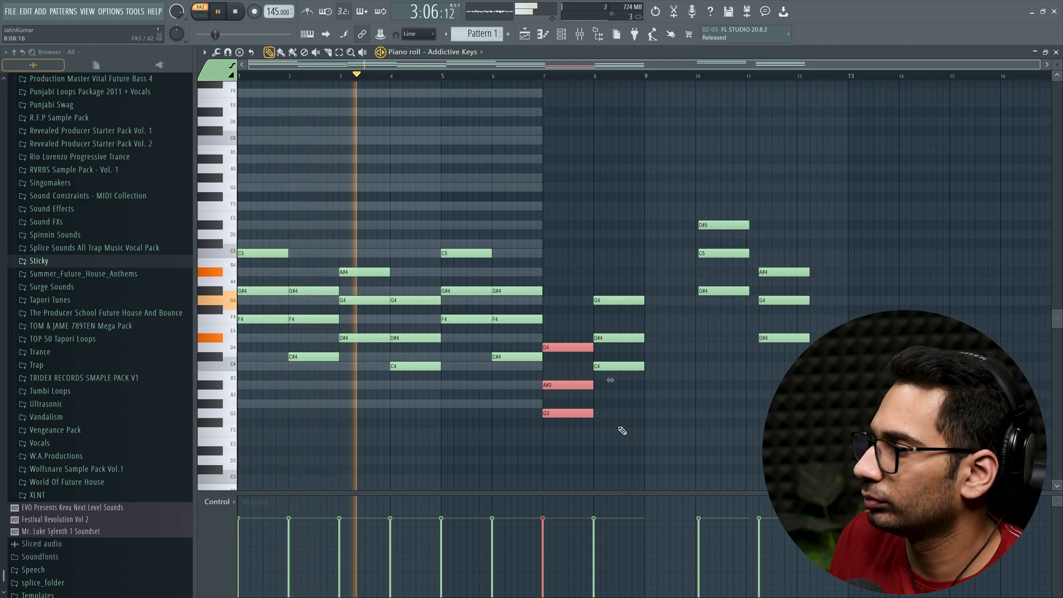
{"action": "key", "text": "ctrl+d"}
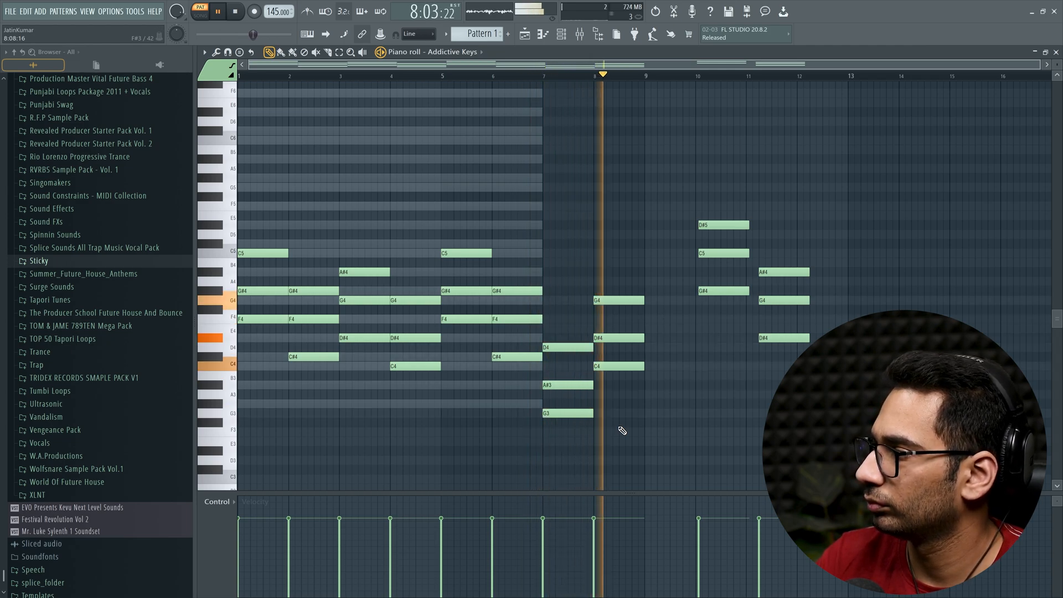
{"action": "key", "text": "space"}
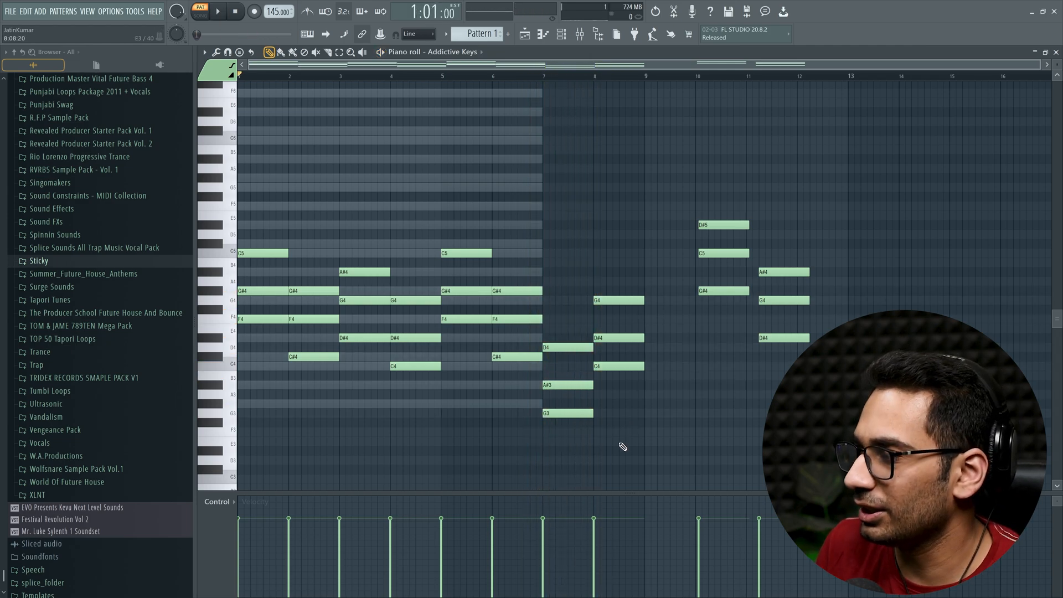
Raise the bar 7 chord's lowest note one octave to G4 and play back the progression from bar 5
{"action": "left_click_drag", "start_coordinate": [620, 445], "coordinate": [543, 400]}
{"action": "key", "text": "ctrl+Up"}
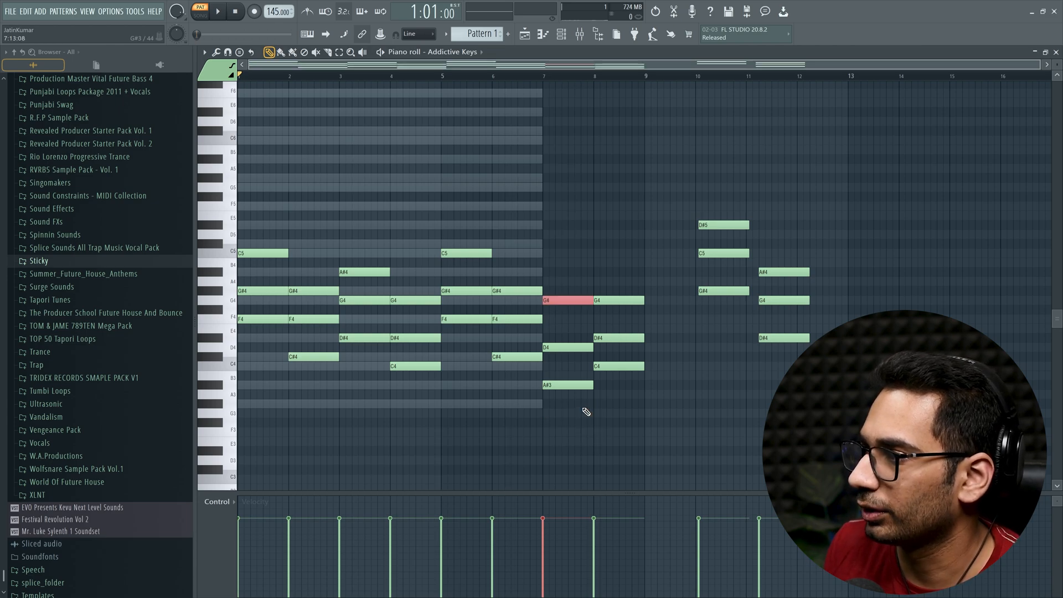
{"action": "key", "text": "space"}
{"action": "key", "text": "space"}
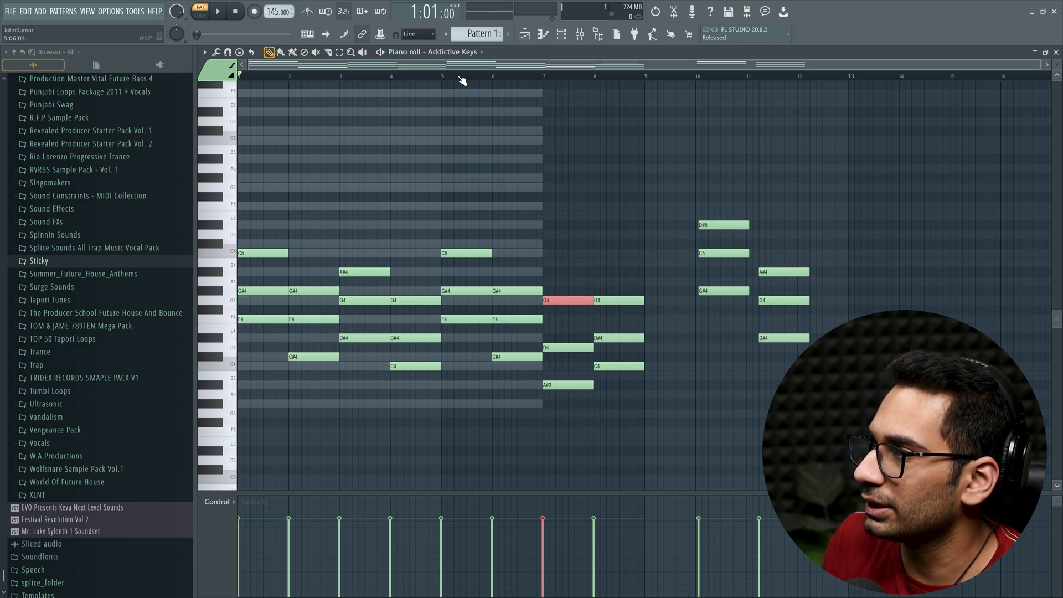
{"action": "left_click", "coordinate": [444, 77]}
{"action": "key", "text": "space"}
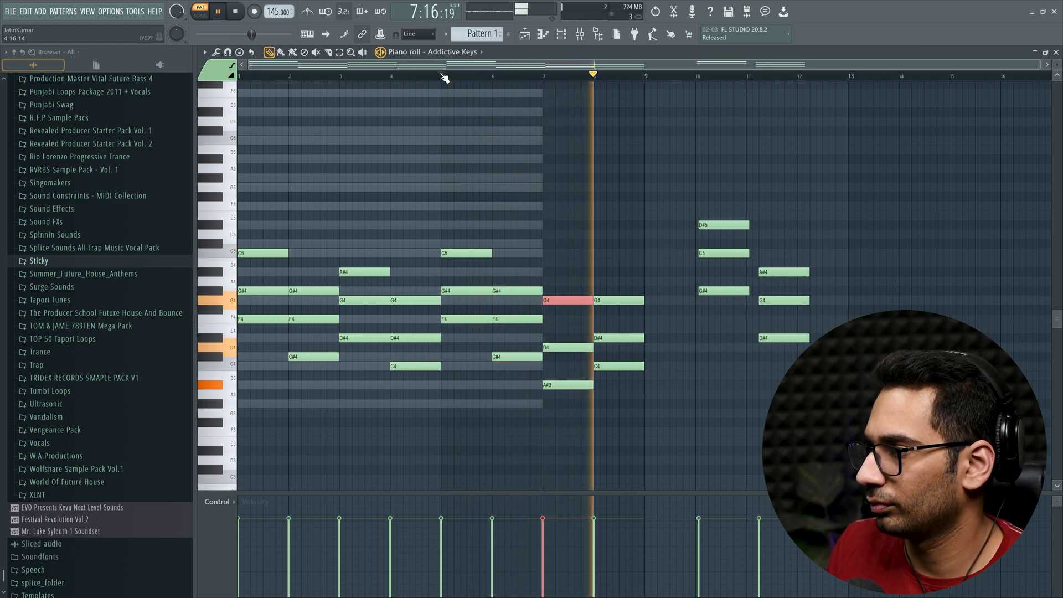
{"action": "key", "text": "space"}
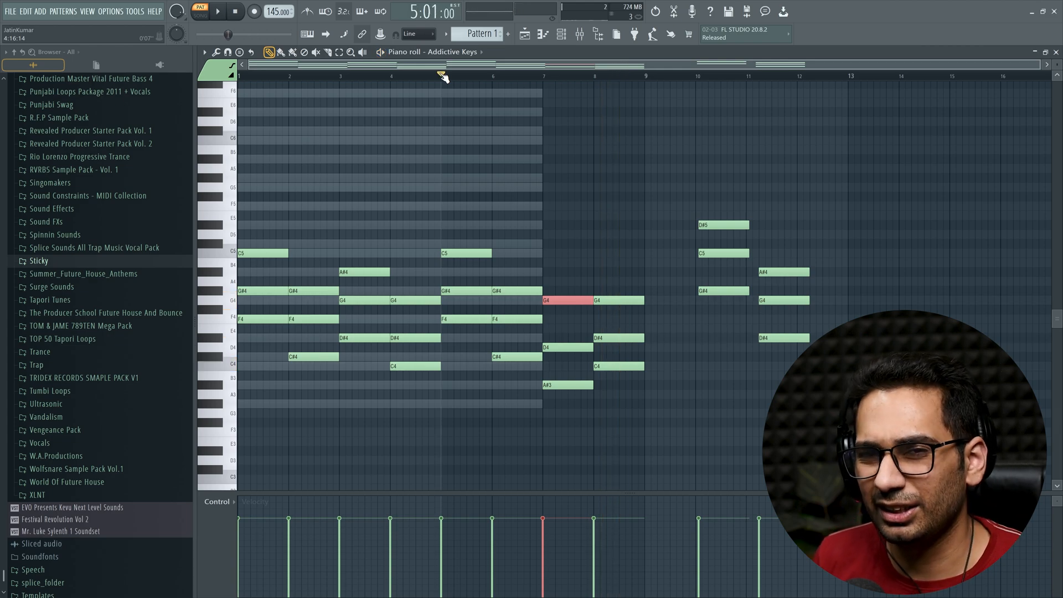
Lower the bar 7 chord's G4 note one octave to G3 and move the whole chord out to about bar 12
{"action": "key", "text": "ctrl+Down"}
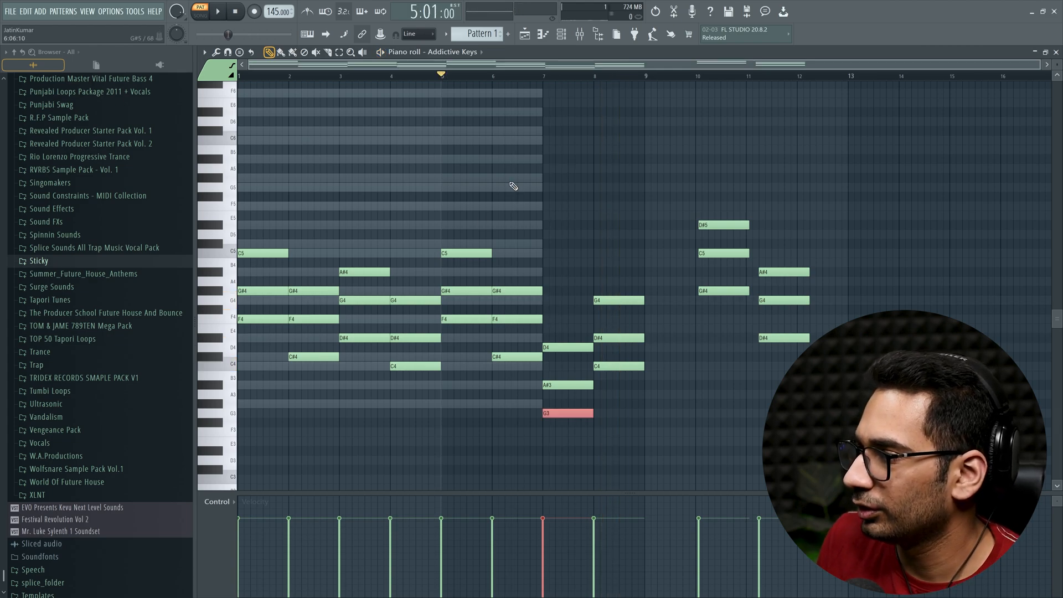
{"action": "left_click_drag", "start_coordinate": [567, 446], "coordinate": [557, 337]}
{"action": "key", "text": "shift+Right"}
{"action": "key", "text": "shift+Right"}
{"action": "key", "text": "shift+Right"}
{"action": "key", "text": "shift+Right"}
{"action": "key", "text": "shift+Right"}
{"action": "key", "text": "shift+Right"}
{"action": "key", "text": "shift+Right"}
{"action": "key", "text": "shift+Right"}
{"action": "key", "text": "shift+Right"}
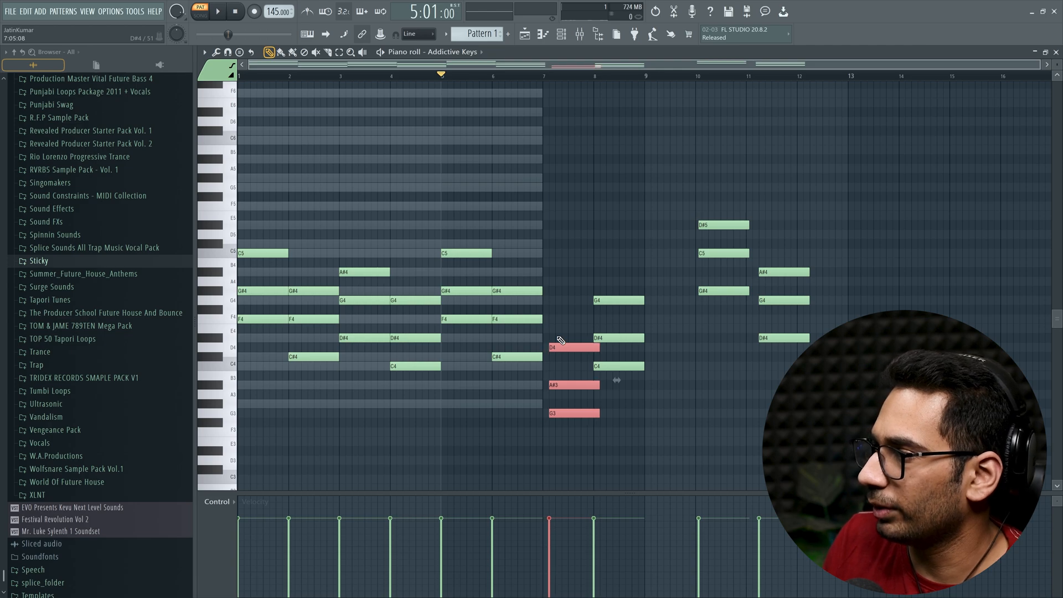
{"action": "key", "text": "shift+Right"}
{"action": "key", "text": "shift+Right"}
{"action": "key", "text": "shift+Right"}
{"action": "key", "text": "shift+Right"}
{"action": "key", "text": "shift+Right"}
{"action": "key", "text": "shift+Right"}
{"action": "key", "text": "shift+Right"}
{"action": "key", "text": "shift+Right"}
{"action": "key", "text": "shift+Right"}
{"action": "key", "text": "shift+Right"}
{"action": "key", "text": "shift+Right"}
{"action": "key", "text": "shift+Right"}
{"action": "key", "text": "shift+Right"}
{"action": "key", "text": "shift+Right"}
{"action": "key", "text": "shift+Right"}
{"action": "key", "text": "shift+Right"}
{"action": "key", "text": "shift+Right"}
{"action": "key", "text": "shift+Right"}
{"action": "key", "text": "shift+Right"}
{"action": "key", "text": "shift+Right"}
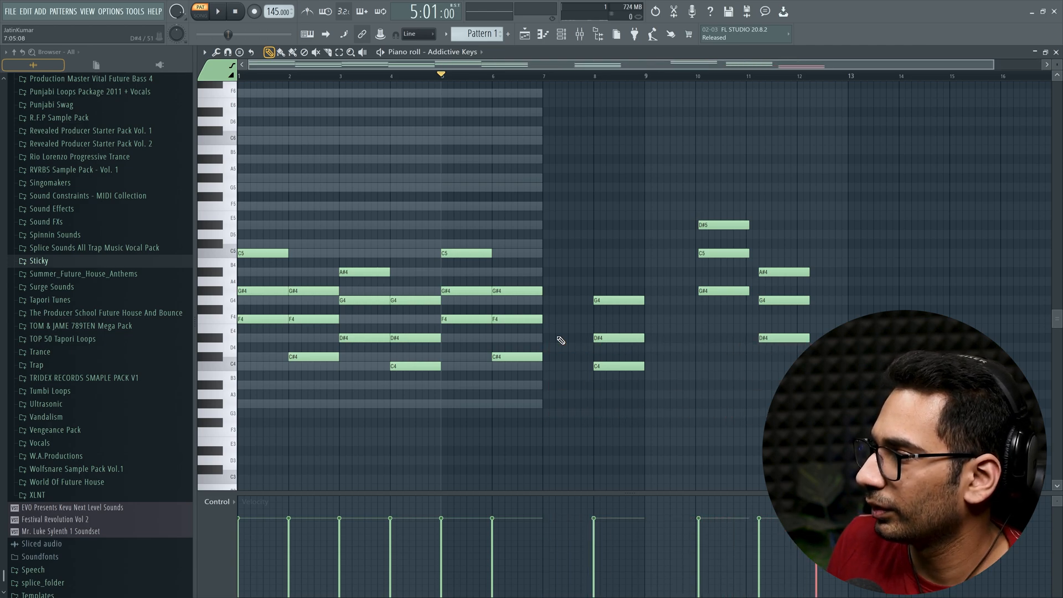
Move the spare G#4, C5 and D#5 chord from bar 10 to the exact start of bar 7
{"action": "left_click_drag", "start_coordinate": [685, 341], "coordinate": [718, 213]}
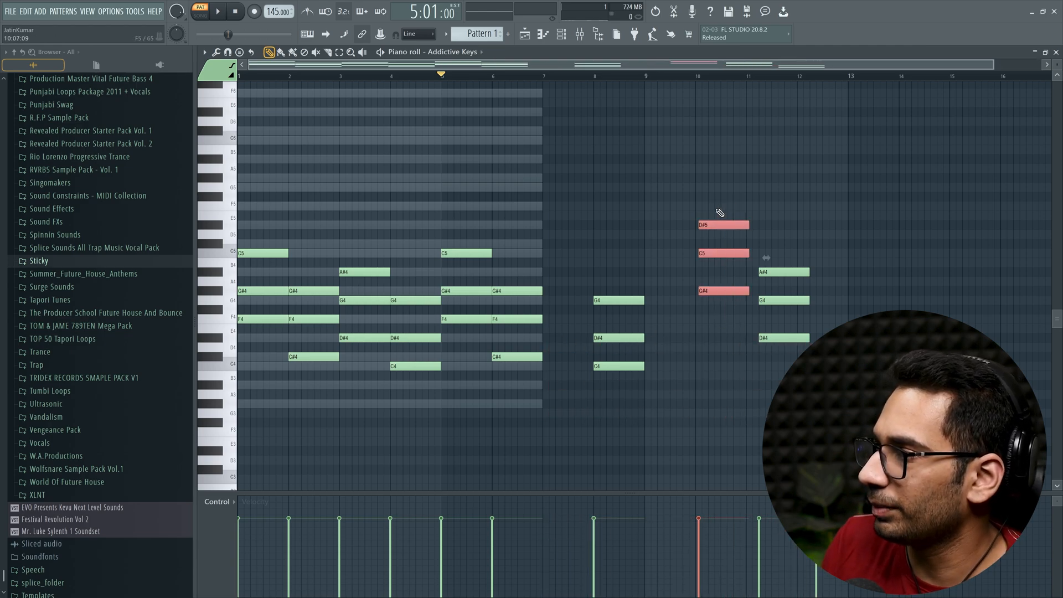
{"action": "key", "text": "shift+Left"}
{"action": "key", "text": "shift+Left"}
{"action": "key", "text": "shift+Left"}
{"action": "key", "text": "shift+Left"}
{"action": "key", "text": "shift+Left"}
{"action": "key", "text": "shift+Left"}
{"action": "key", "text": "shift+Left"}
{"action": "key", "text": "shift+Left"}
{"action": "key", "text": "shift+Left"}
{"action": "key", "text": "shift+Left"}
{"action": "key", "text": "shift+Left"}
{"action": "key", "text": "shift+Left"}
{"action": "key", "text": "shift+Left"}
{"action": "key", "text": "shift+Left"}
{"action": "key", "text": "shift+Left"}
{"action": "key", "text": "shift+Left"}
{"action": "key", "text": "shift+Left"}
{"action": "key", "text": "shift+Left"}
{"action": "key", "text": "shift+Left"}
{"action": "key", "text": "shift+Left"}
{"action": "key", "text": "shift+Left"}
{"action": "key", "text": "shift+Left"}
{"action": "key", "text": "shift+Left"}
{"action": "key", "text": "shift+Left"}
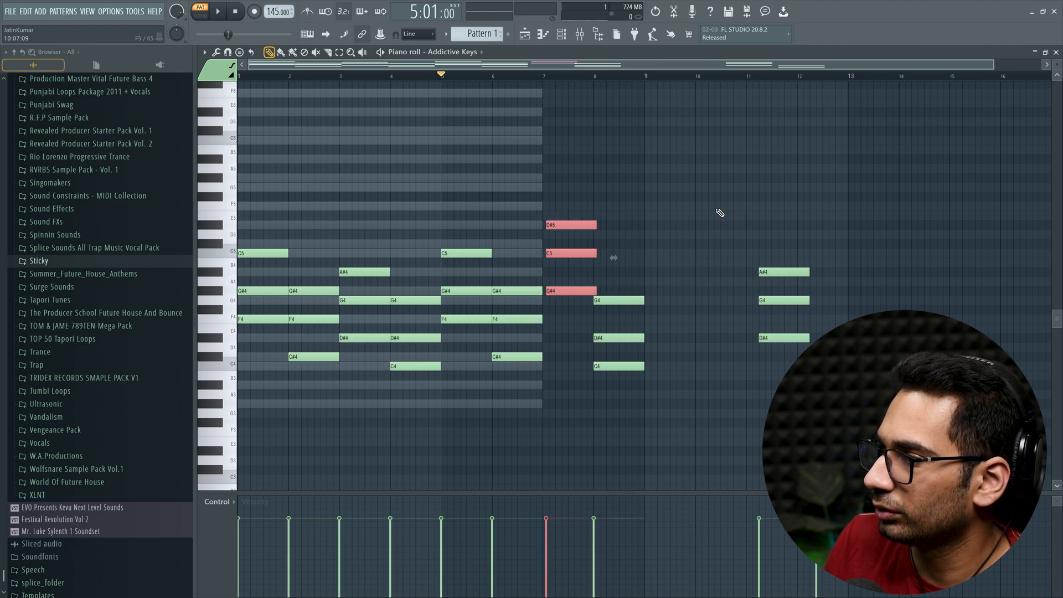
{"action": "scroll", "coordinate": [554, 83], "scroll_direction": "up", "scroll_amount": 4}
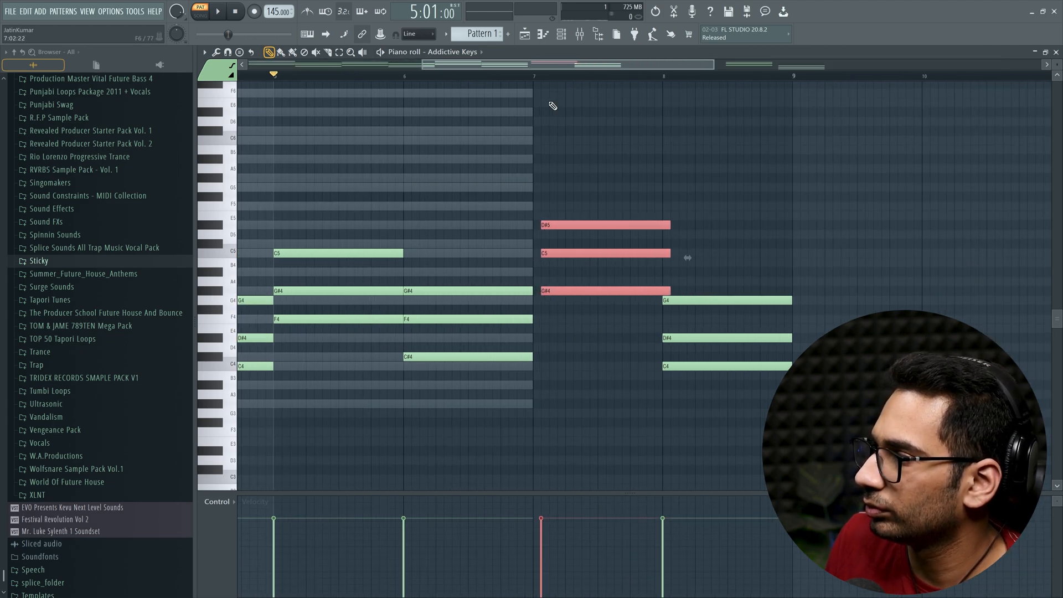
{"action": "left_click_drag", "start_coordinate": [562, 292], "coordinate": [558, 292]}
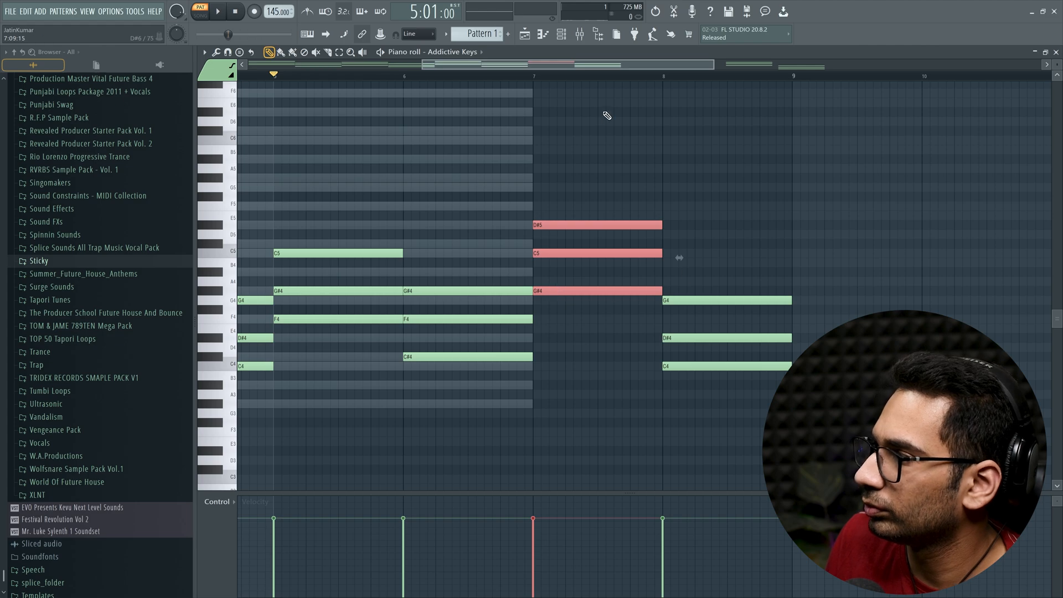
Clear the selection and play back the progression from bar 5
{"action": "scroll", "coordinate": [618, 83], "scroll_direction": "down", "scroll_amount": 4}
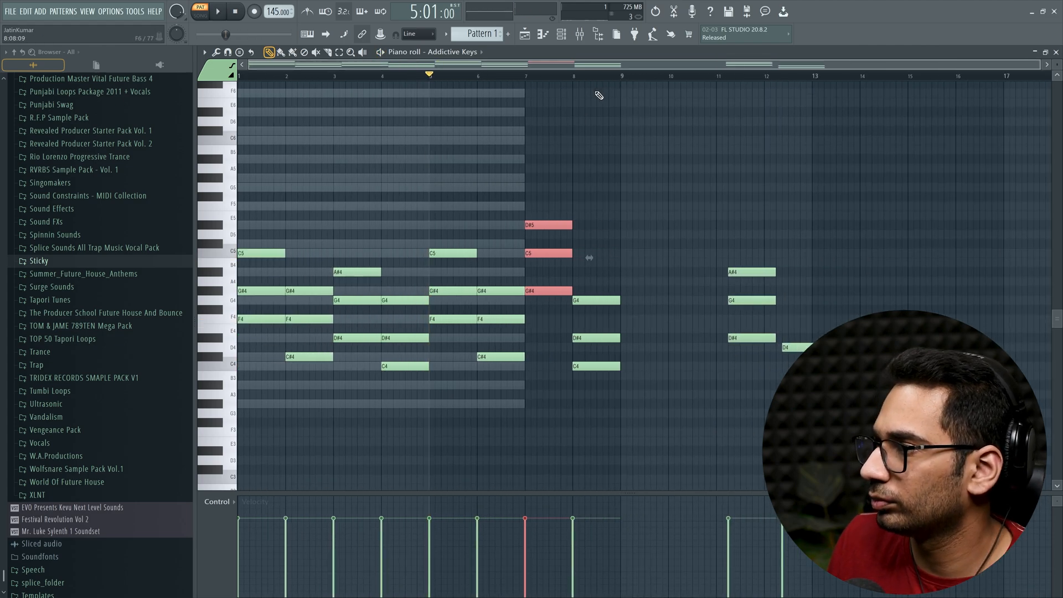
{"action": "key", "text": "space"}
{"action": "key", "text": "ctrl+d"}
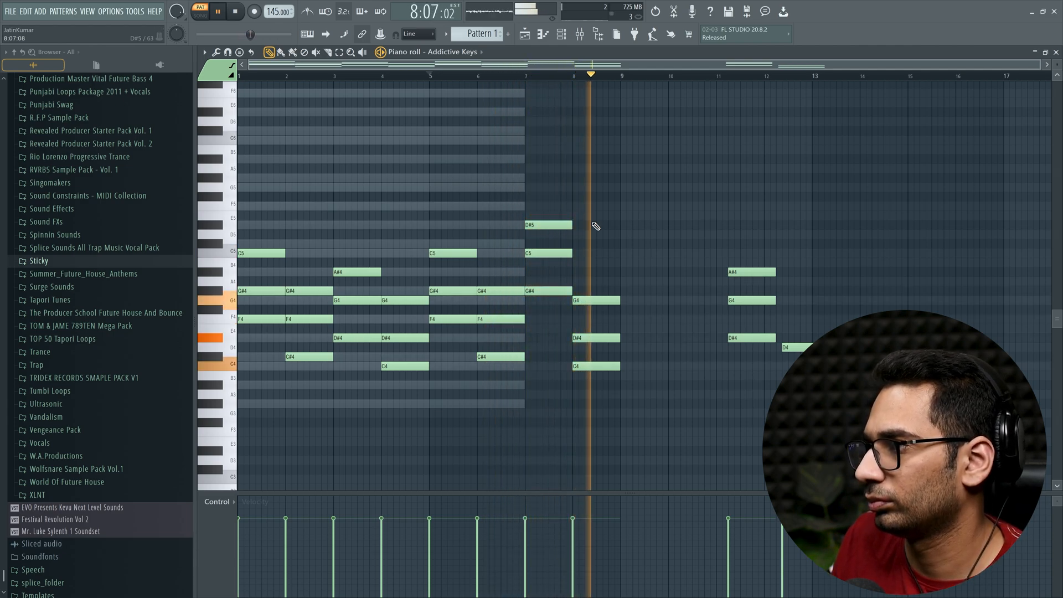
{"action": "key", "text": "space"}
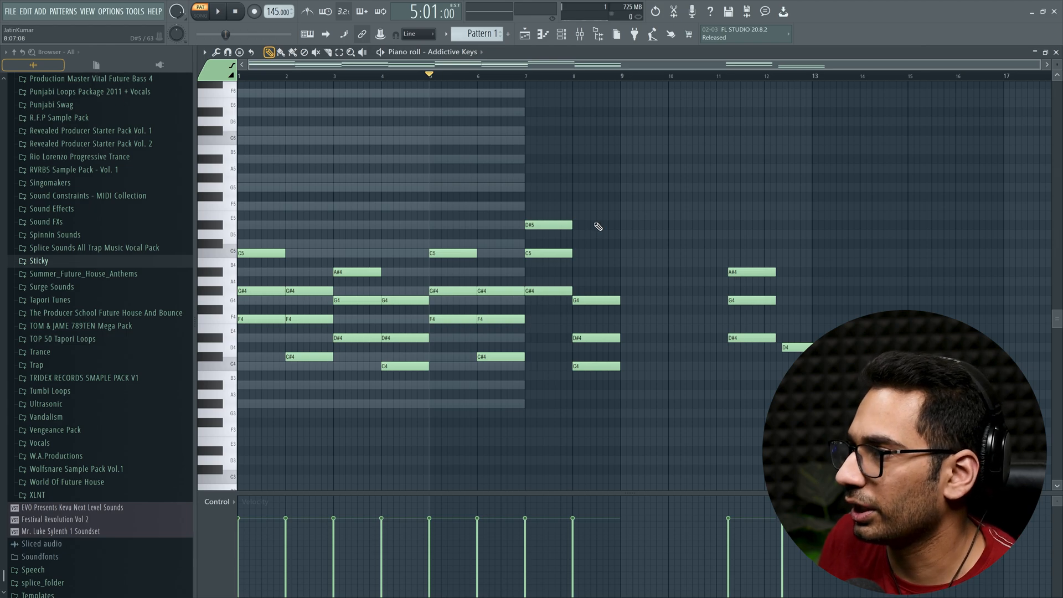
Lower the bar 7 chord's D#5 note one octave to D#4 and play back from bar 5
{"action": "left_click", "coordinate": [567, 223]}
{"action": "key", "text": "ctrl+Down"}
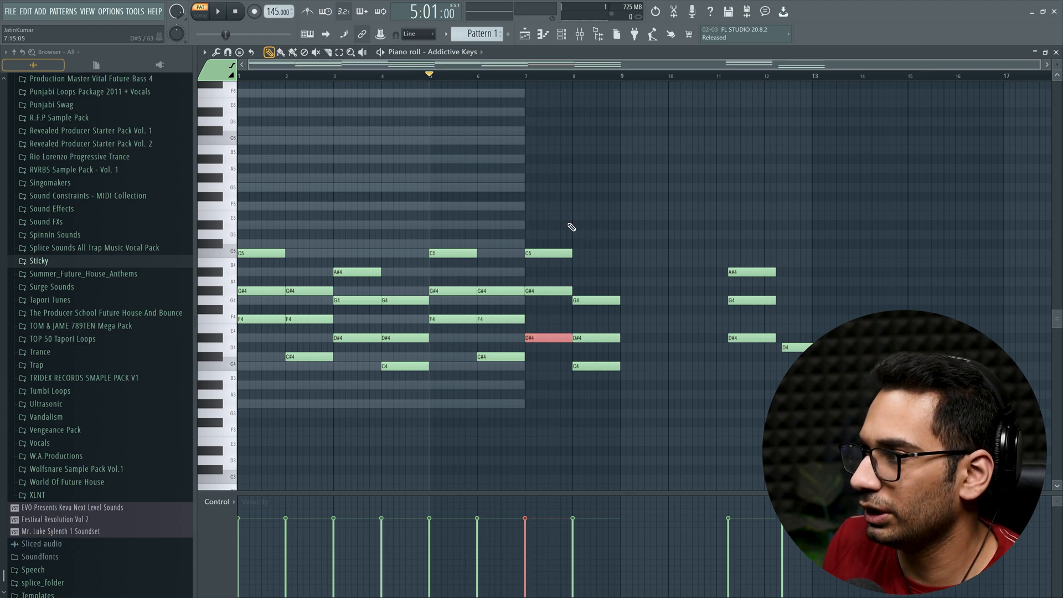
{"action": "key", "text": "space"}
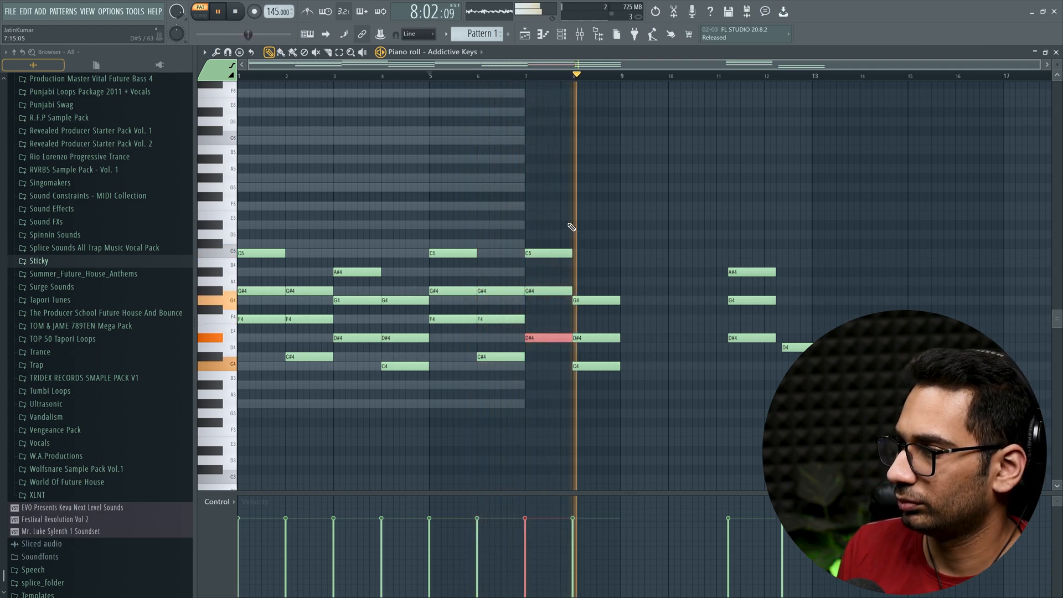
{"action": "key", "text": "space"}
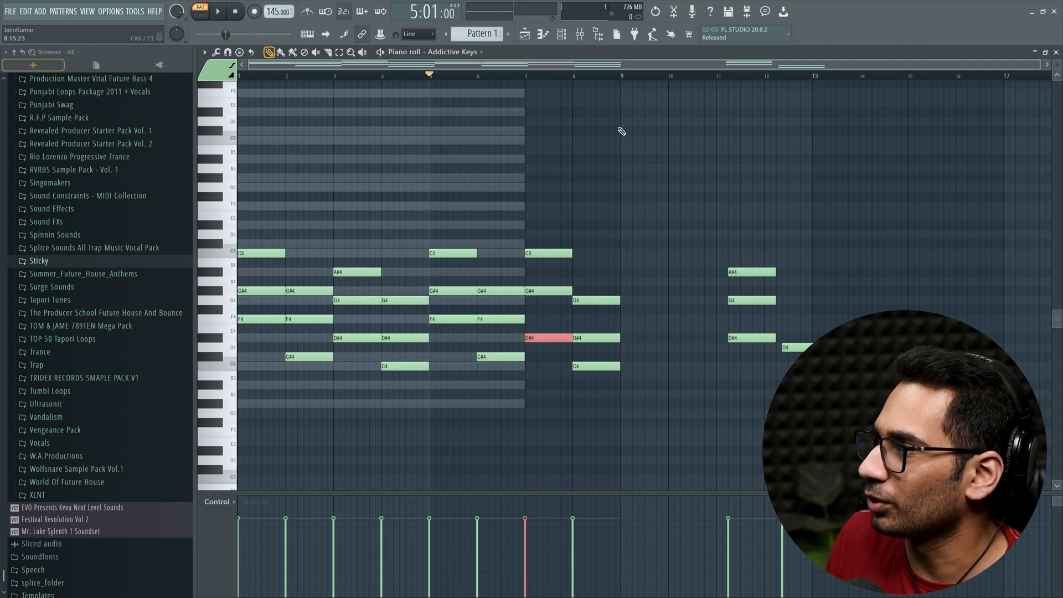
Set the time selection to bars 1 through 8 and play back the whole progression from the start
{"action": "left_click_drag", "start_coordinate": [621, 78], "coordinate": [14, 82]}
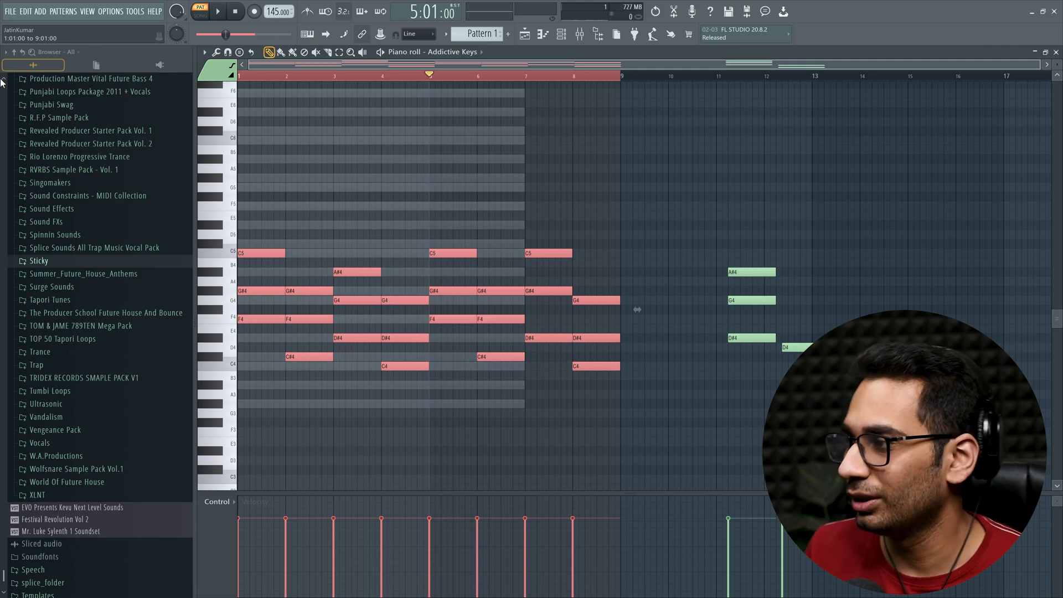
{"action": "left_click", "coordinate": [235, 75]}
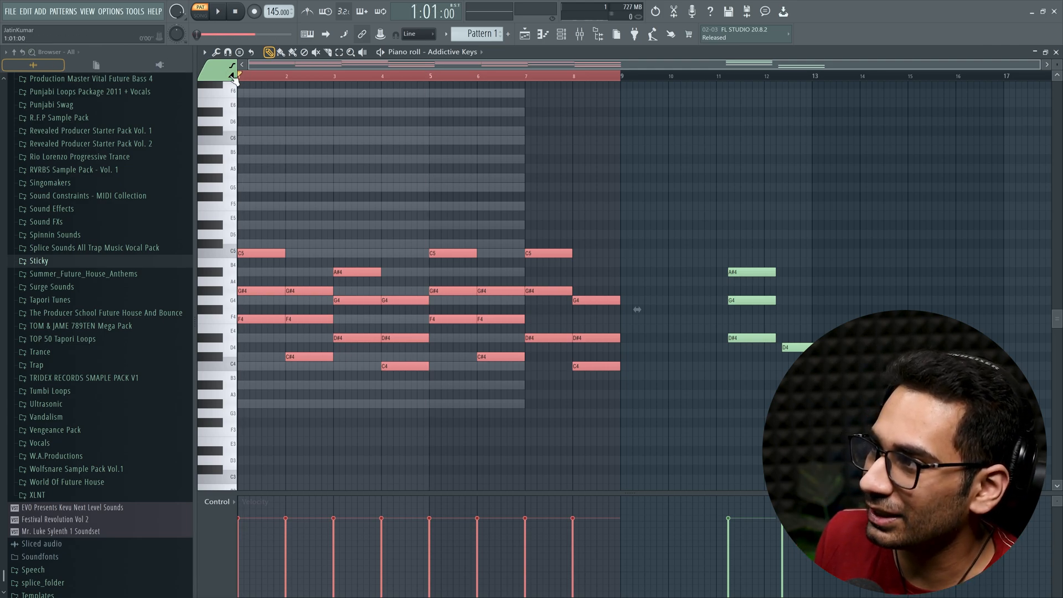
{"action": "key", "text": "space"}
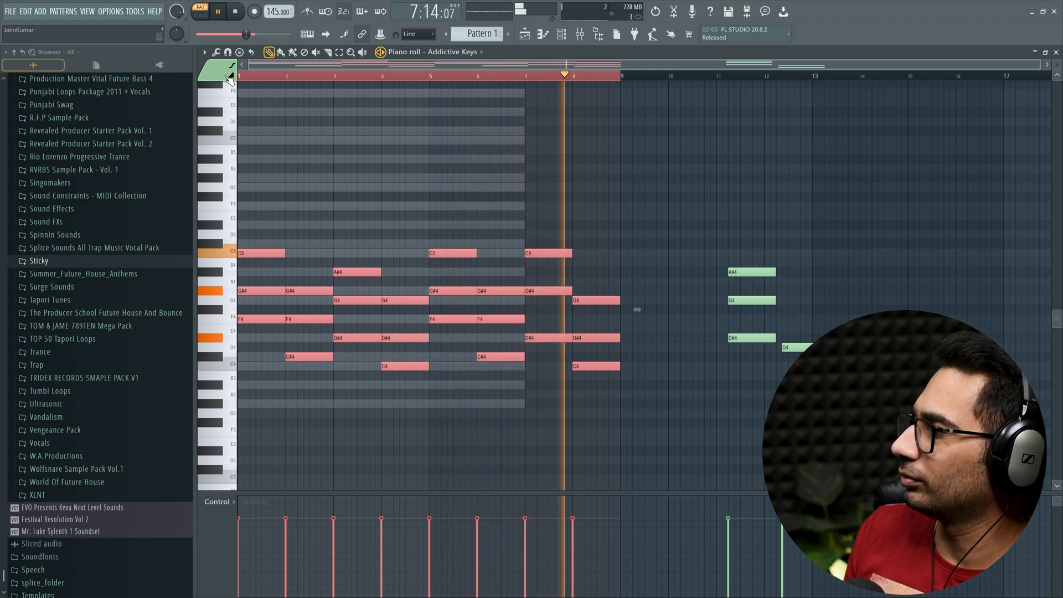
{"action": "key", "text": "space"}
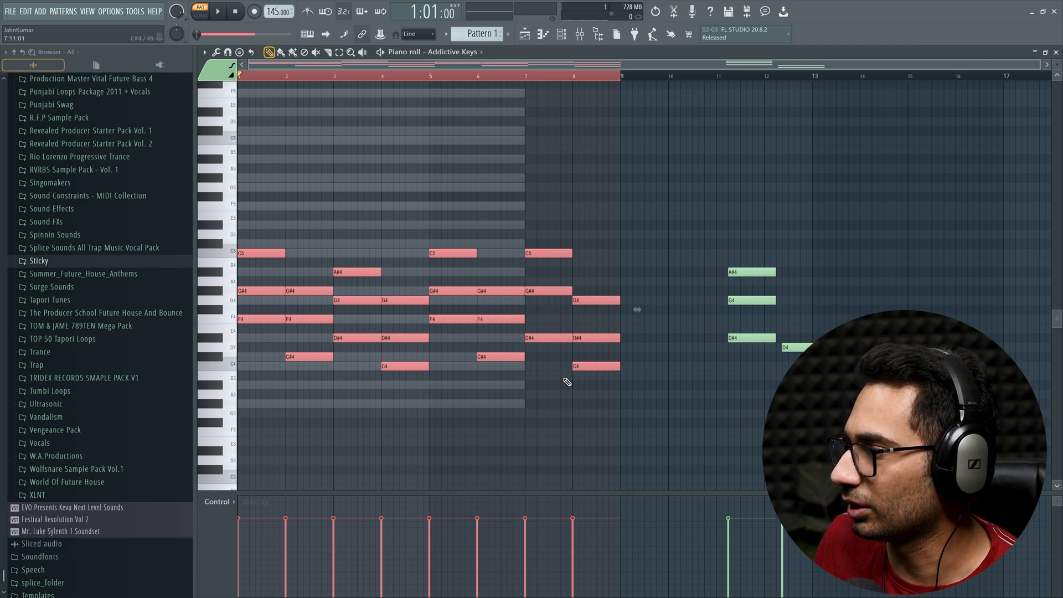
Move the C4, D#4 and G4 chord from bar 8 out to about bar 10
{"action": "left_click", "coordinate": [607, 444]}
{"action": "left_click_drag", "start_coordinate": [608, 417], "coordinate": [612, 242]}
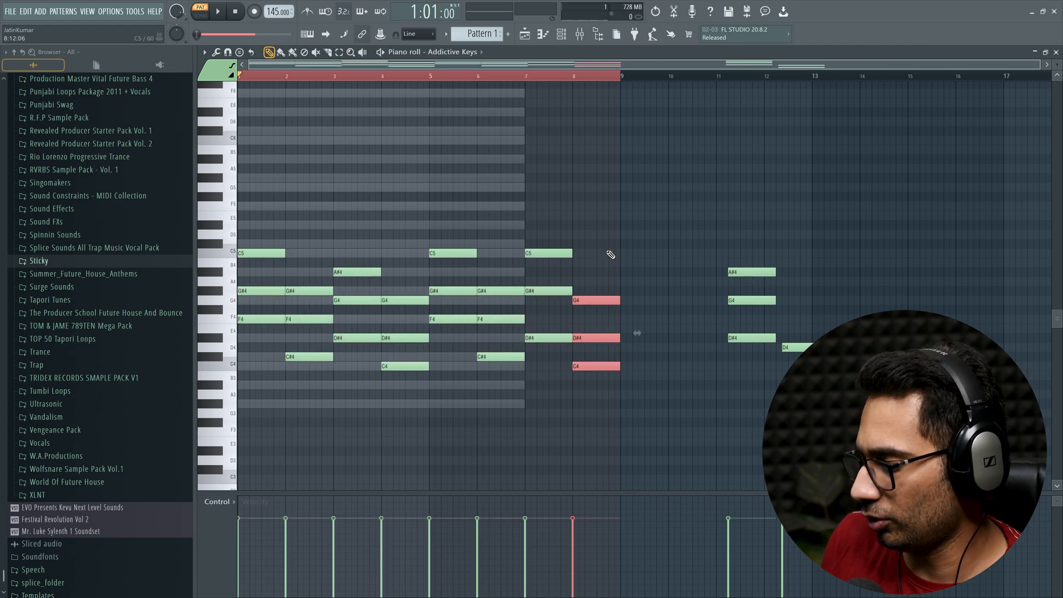
{"action": "key", "text": "shift+Right"}
{"action": "key", "text": "shift+Right"}
{"action": "key", "text": "shift+Right"}
{"action": "key", "text": "shift+Right"}
{"action": "key", "text": "shift+Right"}
{"action": "key", "text": "shift+Right"}
{"action": "key", "text": "shift+Right"}
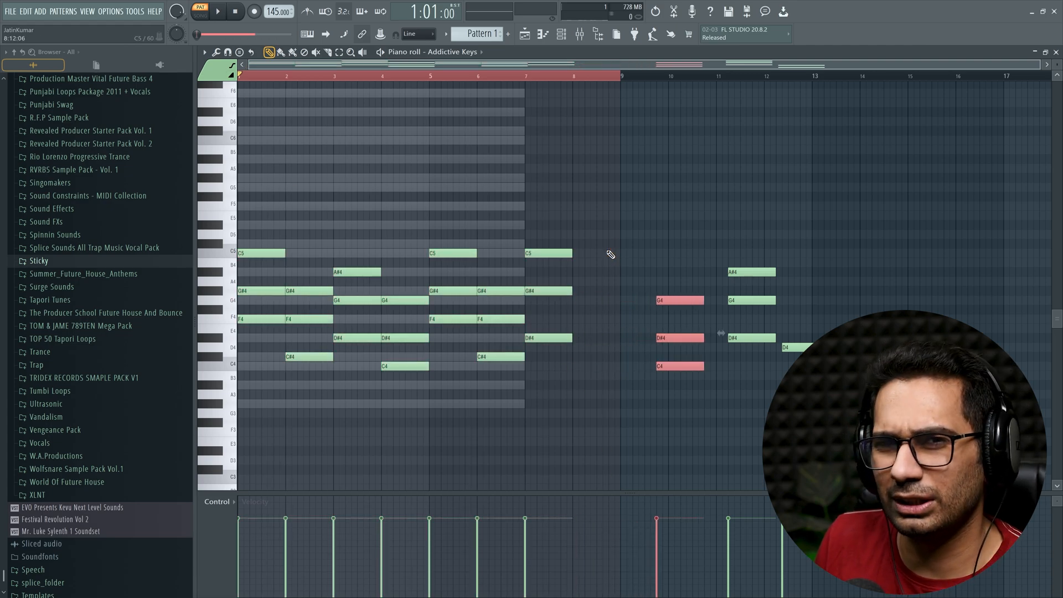
{"action": "key", "text": "shift+Right"}
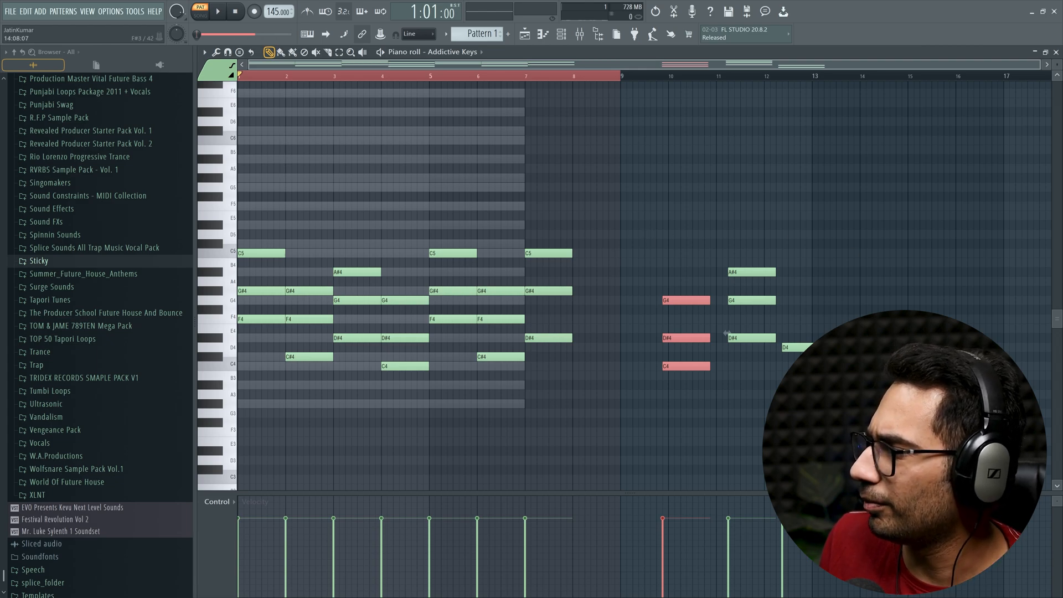
Move the spare G3, A#3 and D4 chord from about bar 12 into bar 8 and transpose it up one octave
{"action": "left_click_drag", "start_coordinate": [817, 415], "coordinate": [824, 316]}
{"action": "key", "text": "shift+Left"}
{"action": "key", "text": "shift+Left"}
{"action": "key", "text": "shift+Left"}
{"action": "key", "text": "shift+Left"}
{"action": "key", "text": "shift+Left"}
{"action": "key", "text": "shift+Left"}
{"action": "key", "text": "shift+Left"}
{"action": "key", "text": "shift+Left"}
{"action": "key", "text": "shift+Left"}
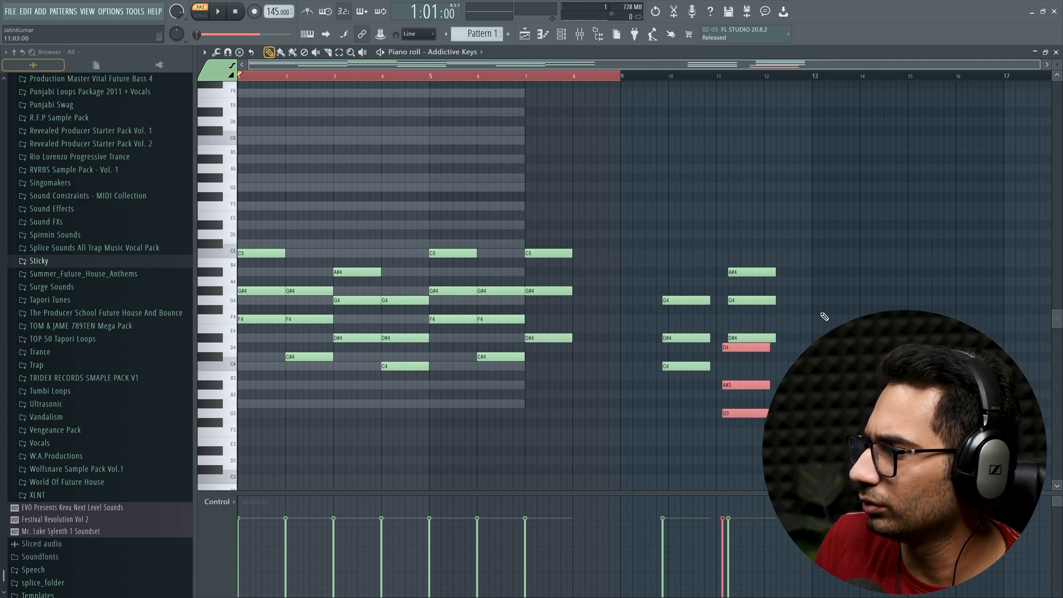
{"action": "key", "text": "shift+Left"}
{"action": "key", "text": "shift+Left"}
{"action": "key", "text": "shift+Left"}
{"action": "key", "text": "shift+Left"}
{"action": "key", "text": "shift+Left"}
{"action": "key", "text": "shift+Left"}
{"action": "key", "text": "shift+Left"}
{"action": "key", "text": "shift+Left"}
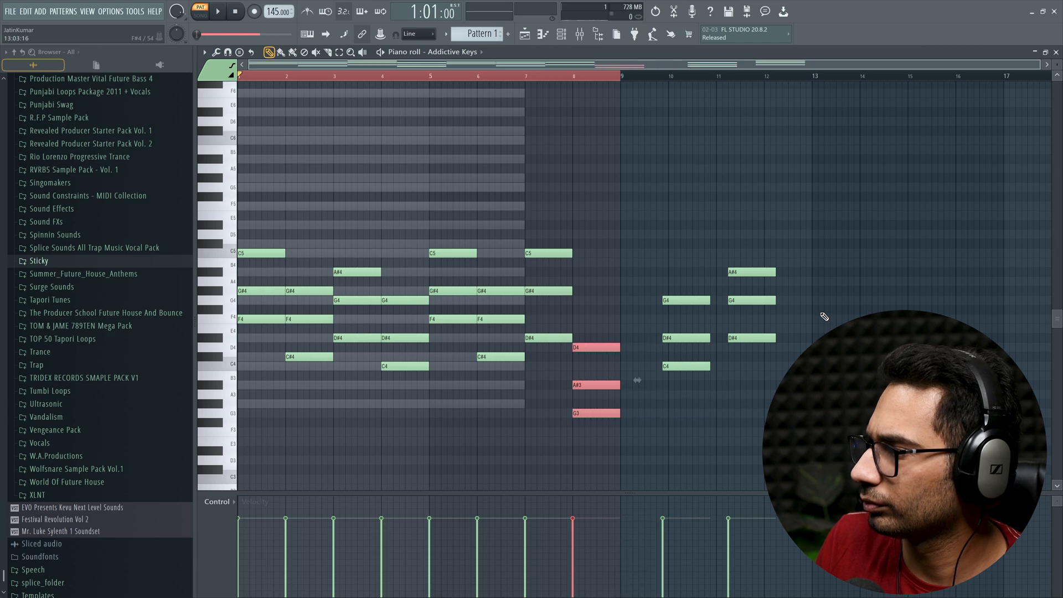
{"action": "key", "text": "ctrl+Up"}
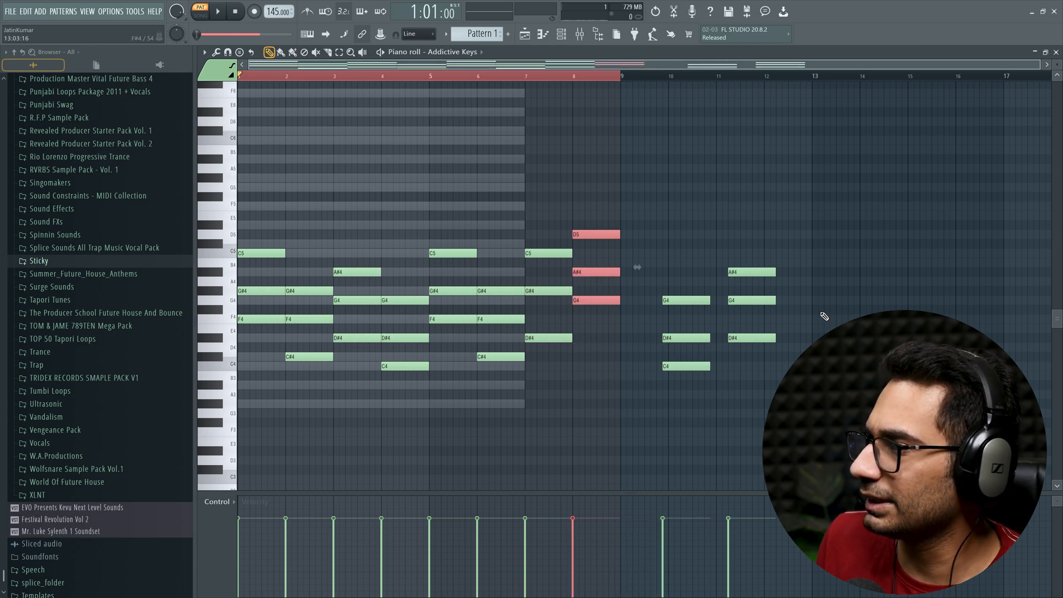
Lower the bar 8 chord's D5 note one octave to D4 and play back the full progression
{"action": "left_click", "coordinate": [611, 234]}
{"action": "key", "text": "ctrl+Down"}
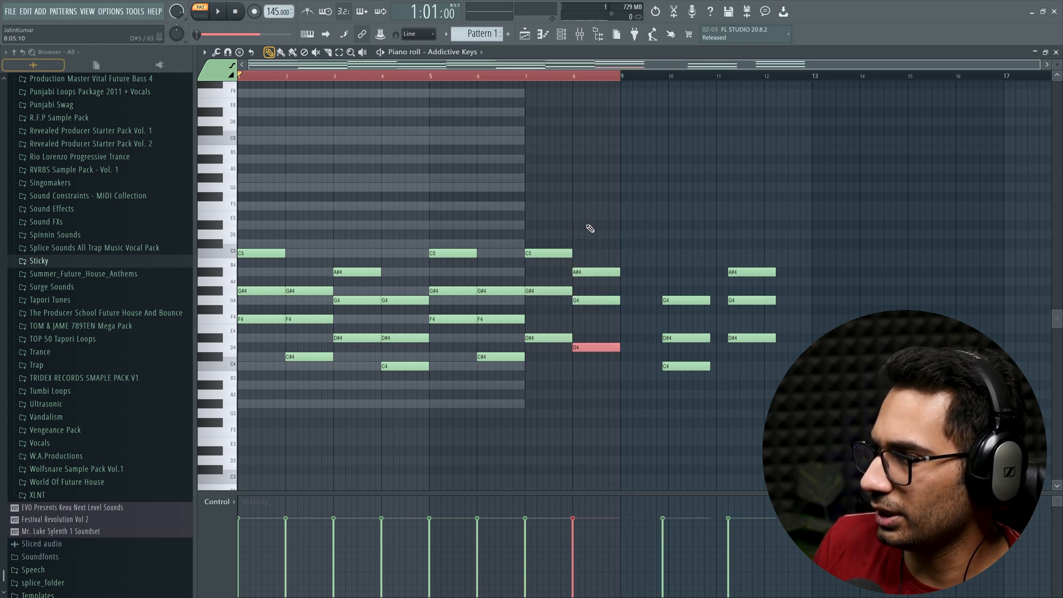
{"action": "key", "text": "space"}
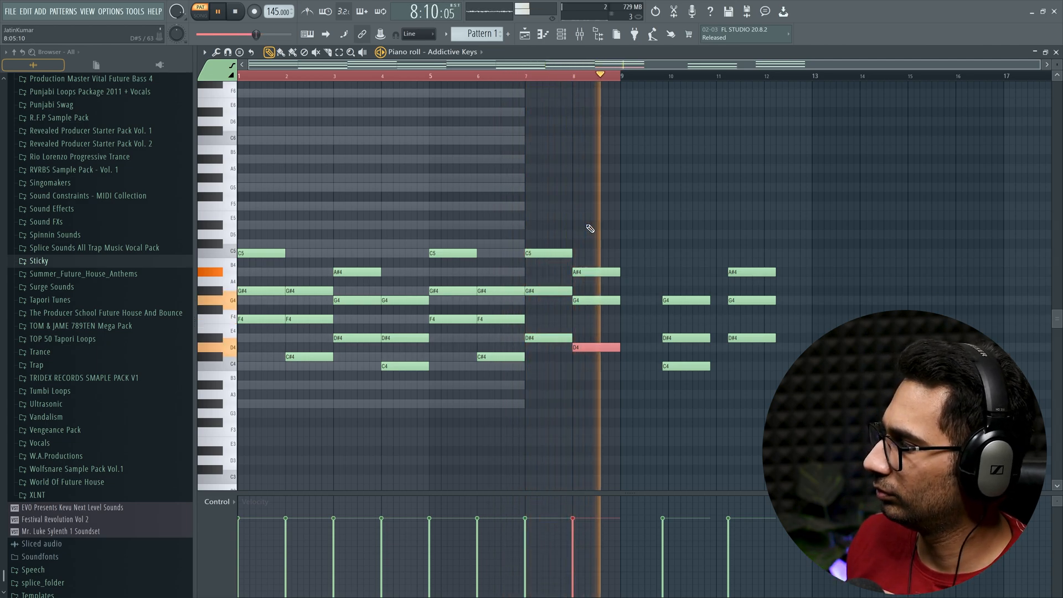
{"action": "key", "text": "space"}
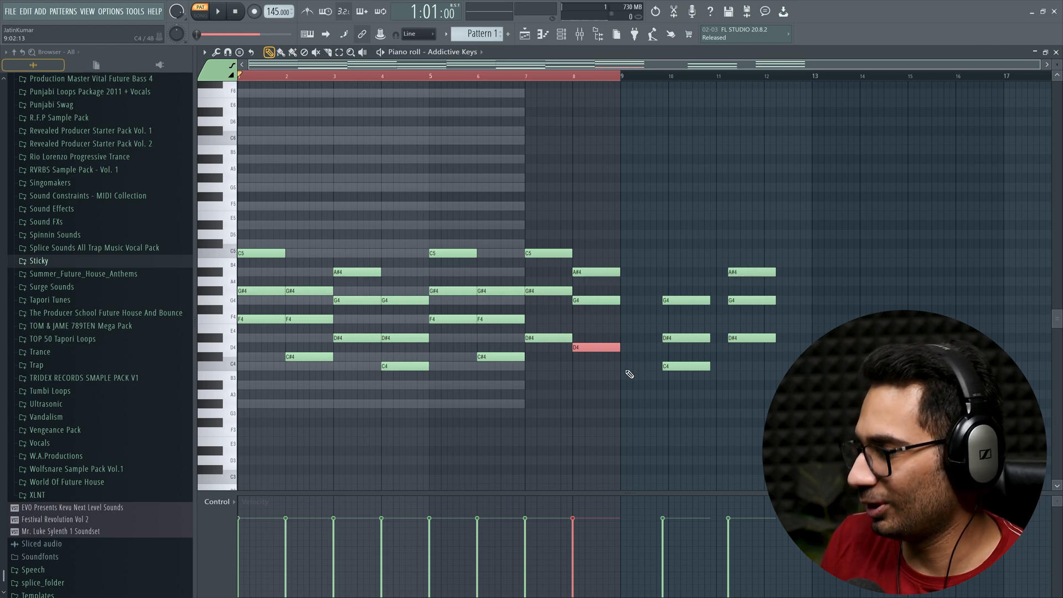
Raise the bar 8 chord's D4 note back to D5 and move the whole chord out to about bar 12
{"action": "key", "text": "ctrl+Up"}
{"action": "left_click_drag", "start_coordinate": [634, 358], "coordinate": [601, 235]}
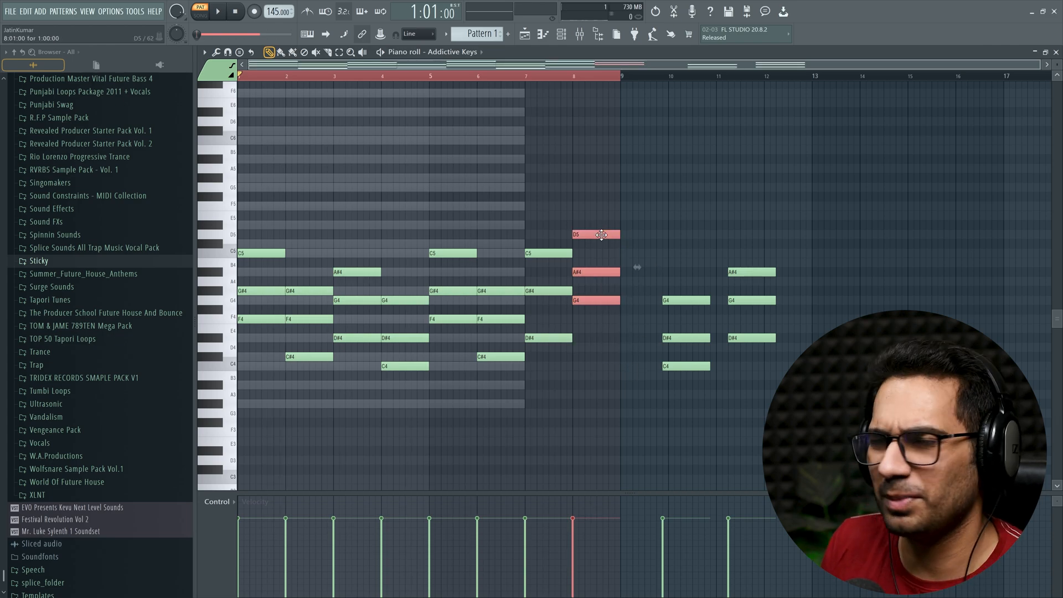
{"action": "key", "text": "shift+Right"}
{"action": "key", "text": "shift+Right"}
{"action": "key", "text": "shift+Right"}
{"action": "key", "text": "shift+Right"}
{"action": "key", "text": "shift+Right"}
{"action": "key", "text": "shift+Right"}
{"action": "key", "text": "shift+Right"}
{"action": "key", "text": "shift+Right"}
{"action": "key", "text": "shift+Right"}
{"action": "key", "text": "shift+Right"}
{"action": "key", "text": "shift+Right"}
{"action": "key", "text": "shift+Right"}
{"action": "key", "text": "shift+Right"}
{"action": "key", "text": "shift+Right"}
{"action": "key", "text": "shift+Right"}
{"action": "key", "text": "shift+Right"}
{"action": "key", "text": "shift+Right"}
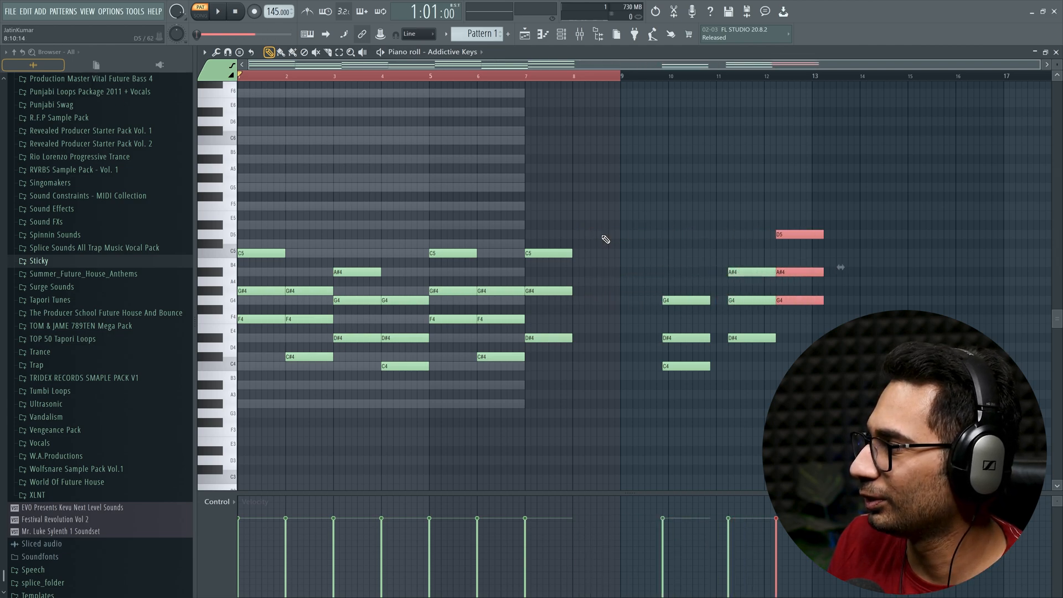
{"action": "key", "text": "shift+Right"}
Move the spare D#4, G4 and A#4 chord from bar 11 into bar 8 and play back the full progression
{"action": "left_click_drag", "start_coordinate": [751, 370], "coordinate": [753, 273]}
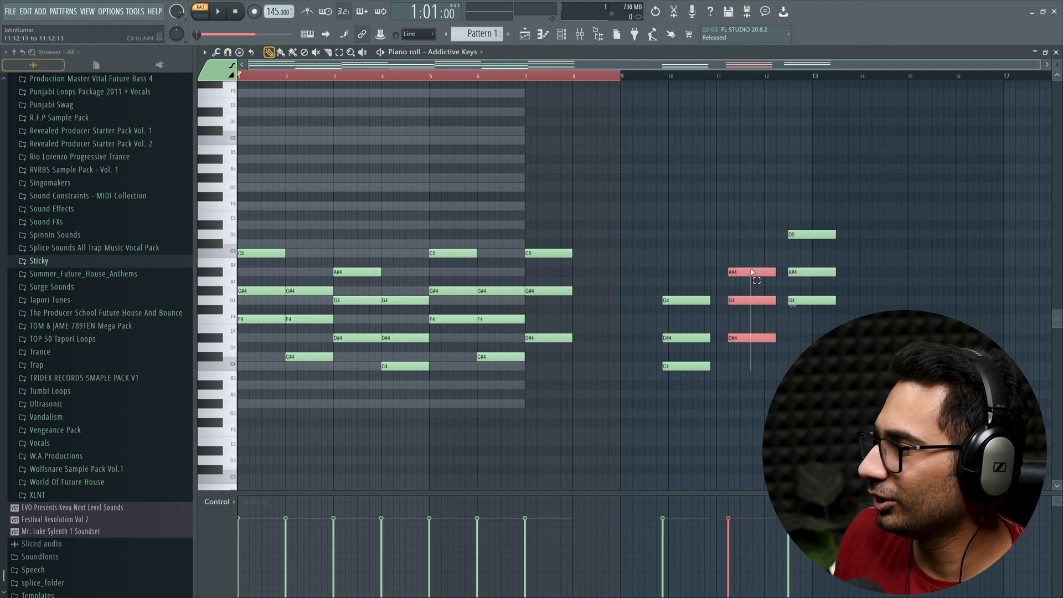
{"action": "key", "text": "shift+Left"}
{"action": "key", "text": "shift+Left"}
{"action": "key", "text": "shift+Left"}
{"action": "key", "text": "shift+Left"}
{"action": "key", "text": "shift+Left"}
{"action": "key", "text": "shift+Left"}
{"action": "key", "text": "shift+Left"}
{"action": "key", "text": "shift+Left"}
{"action": "key", "text": "shift+Left"}
{"action": "key", "text": "shift+Left"}
{"action": "key", "text": "shift+Left"}
{"action": "key", "text": "shift+Left"}
{"action": "key", "text": "shift+Left"}
{"action": "key", "text": "shift+Left"}
{"action": "key", "text": "shift+Left"}
{"action": "key", "text": "shift+Left"}
{"action": "key", "text": "shift+Left"}
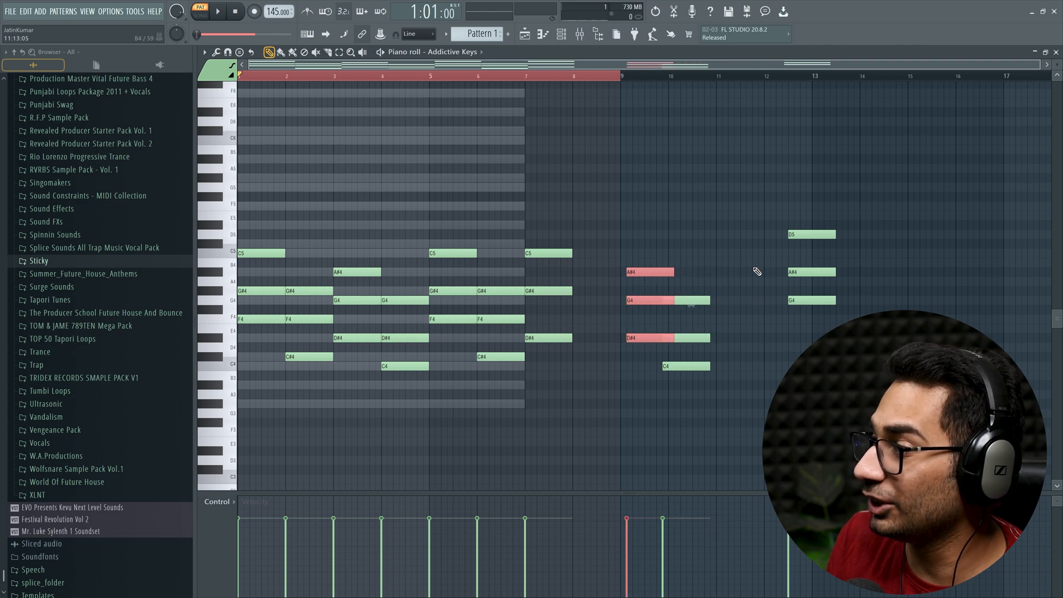
{"action": "key", "text": "shift+Left"}
{"action": "key", "text": "shift+Left"}
{"action": "key", "text": "shift+Left"}
{"action": "key", "text": "shift+Left"}
{"action": "key", "text": "shift+Left"}
{"action": "key", "text": "shift+Left"}
{"action": "key", "text": "shift+Left"}
{"action": "key", "text": "shift+Left"}
{"action": "key", "text": "shift+Left"}
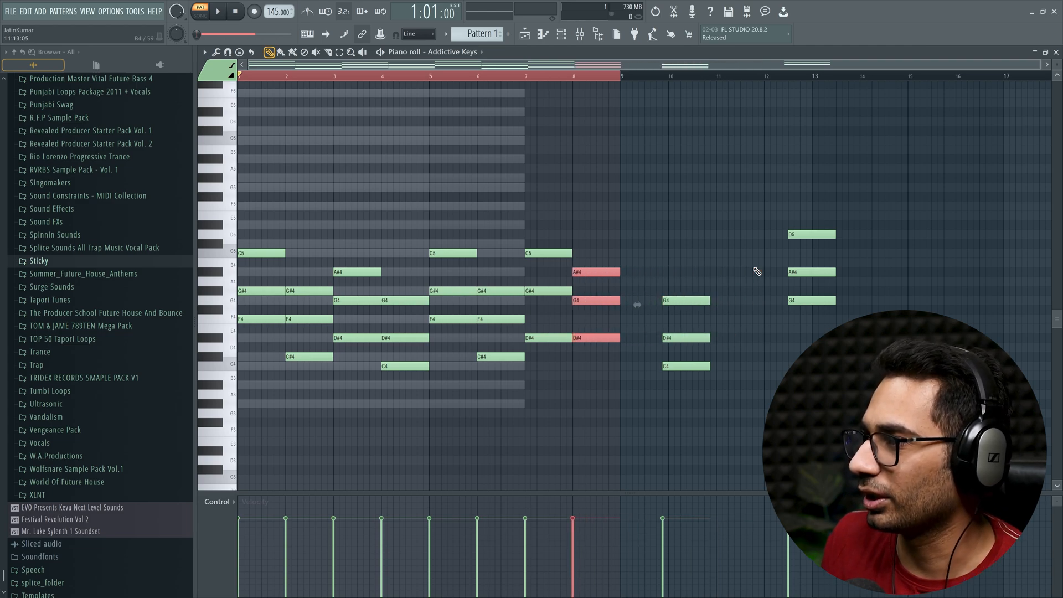
{"action": "key", "text": "space"}
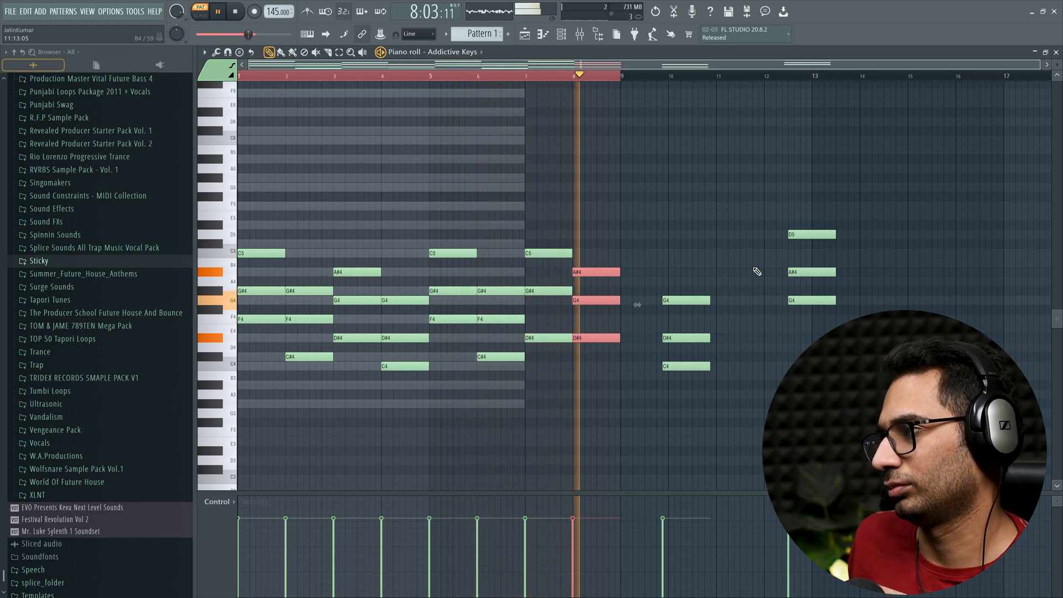
{"action": "key", "text": "space"}
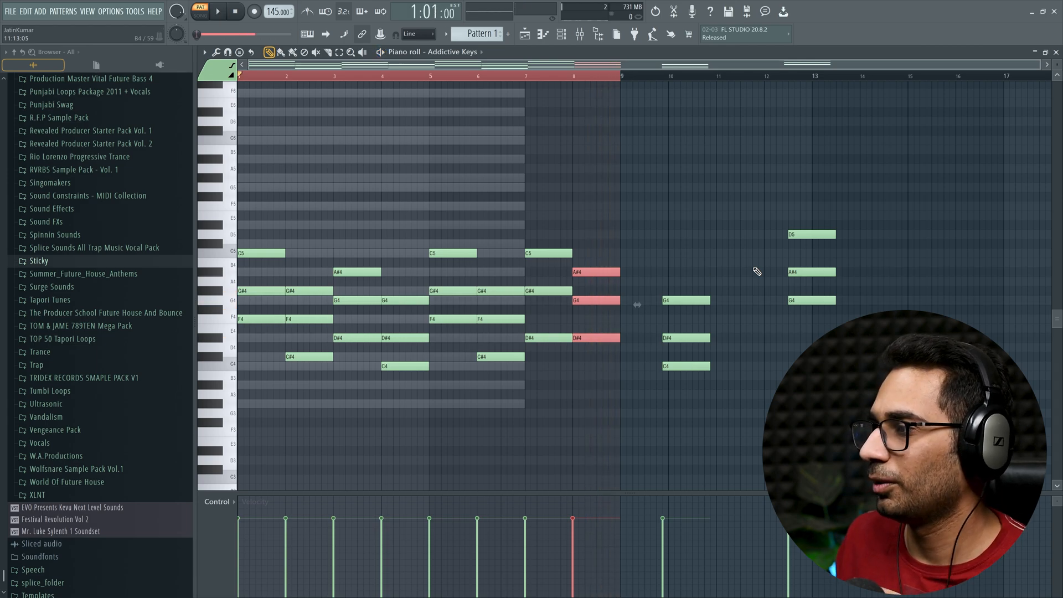